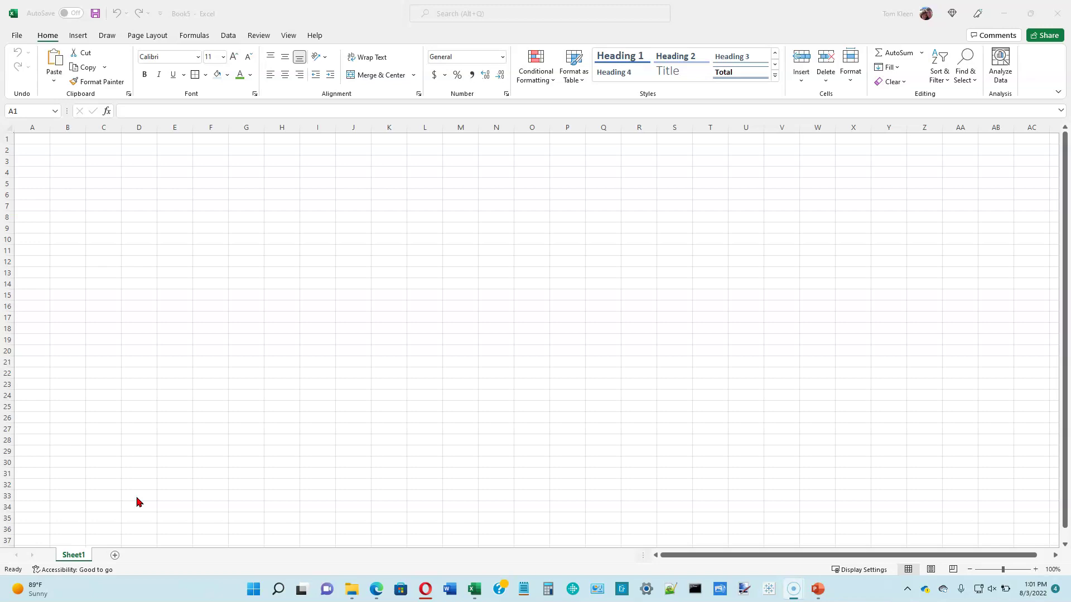
Select cell A1 and zoom the blank sheet from 100% to 190%.
left_click(29, 138)
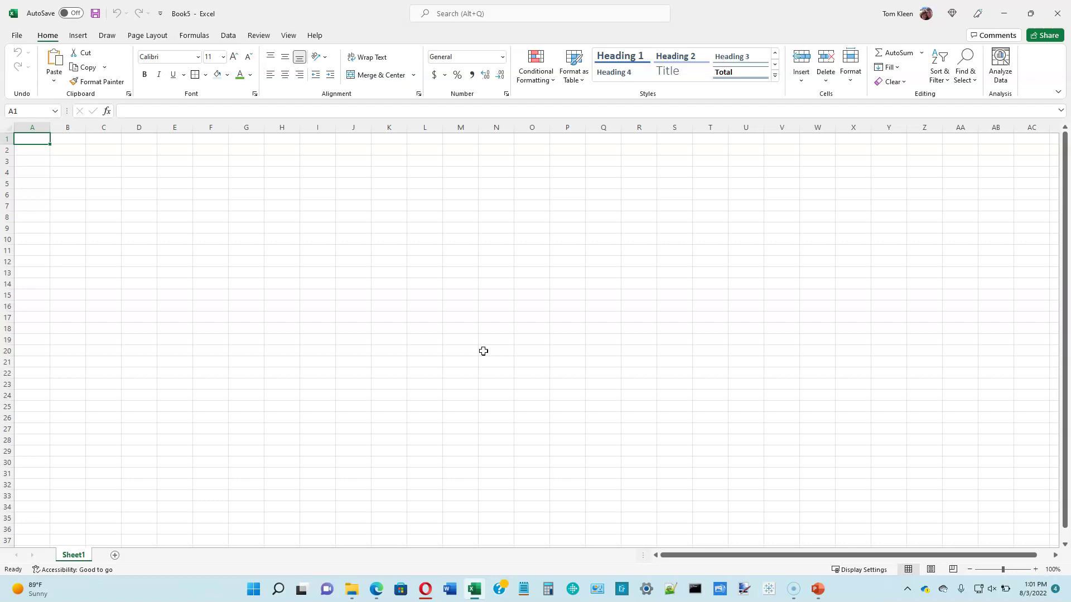
scroll(483, 351, "up", 6)
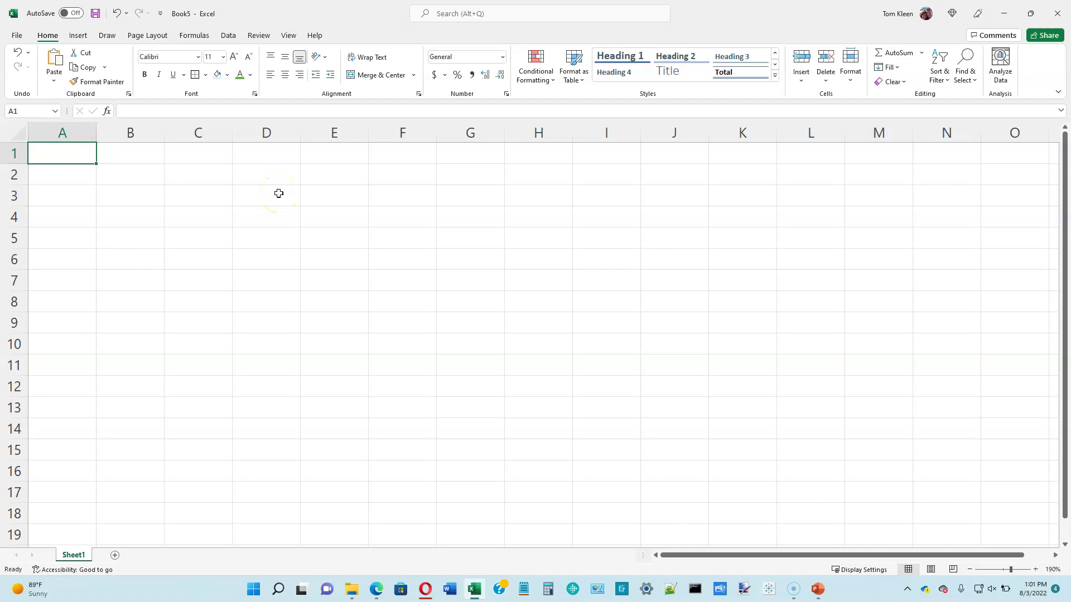
Enter 'Manola Department Stores, Inc.' in A1 and 'Six-Month Financial Projection' in A2.
type("Manola Department Stores, Inc.")
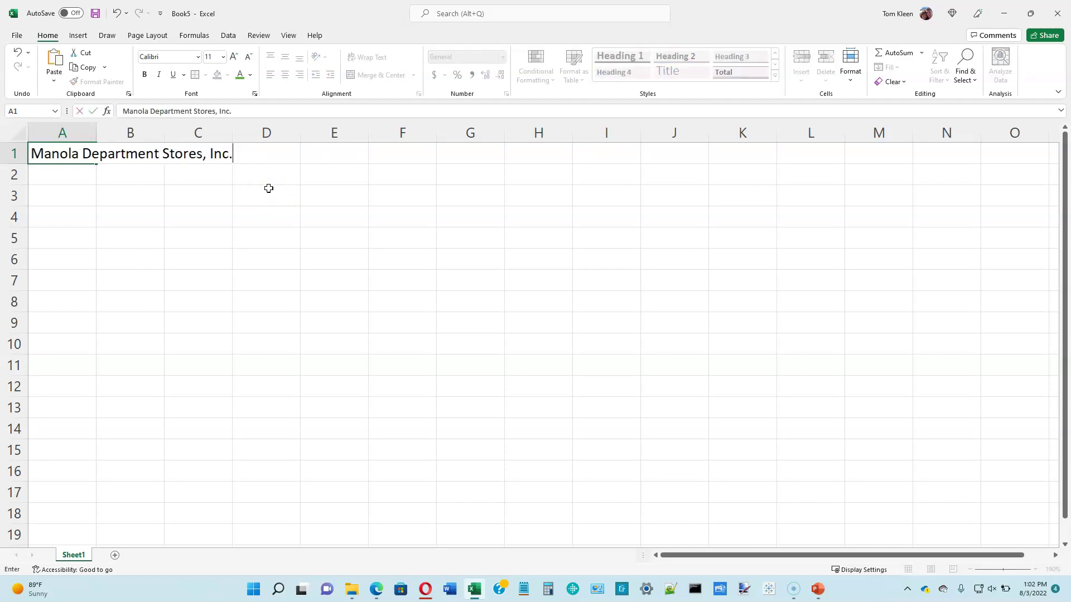
key("Return")
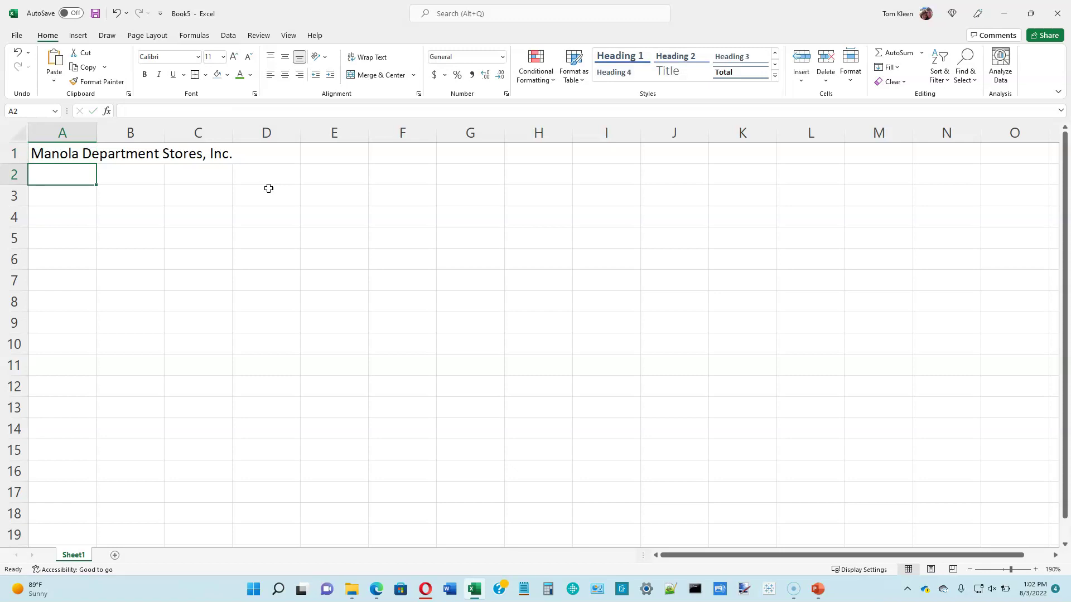
type("Six-Month Financial Projection")
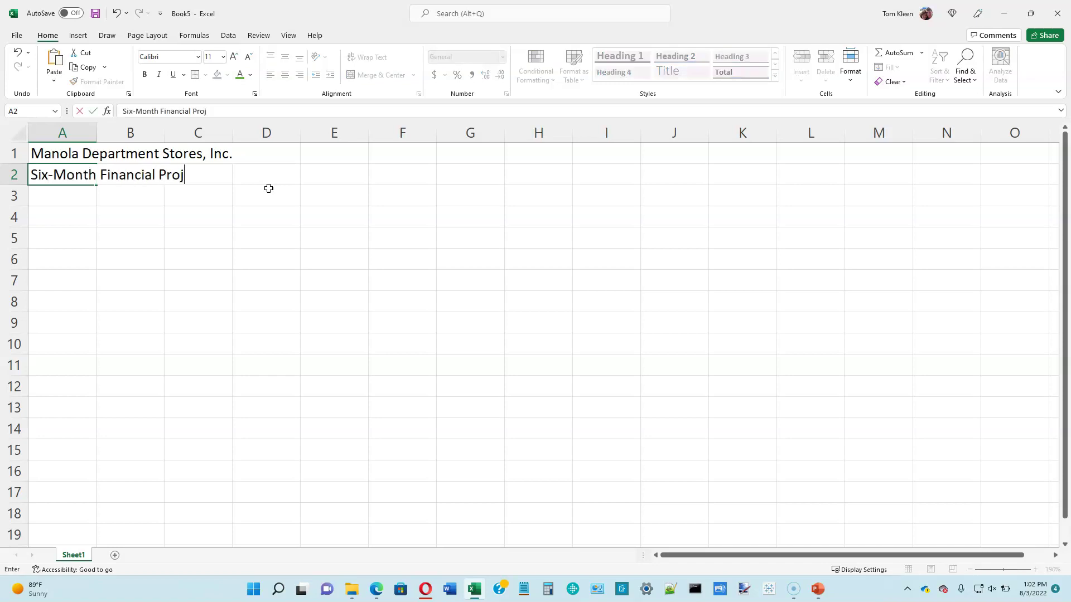
key("Return")
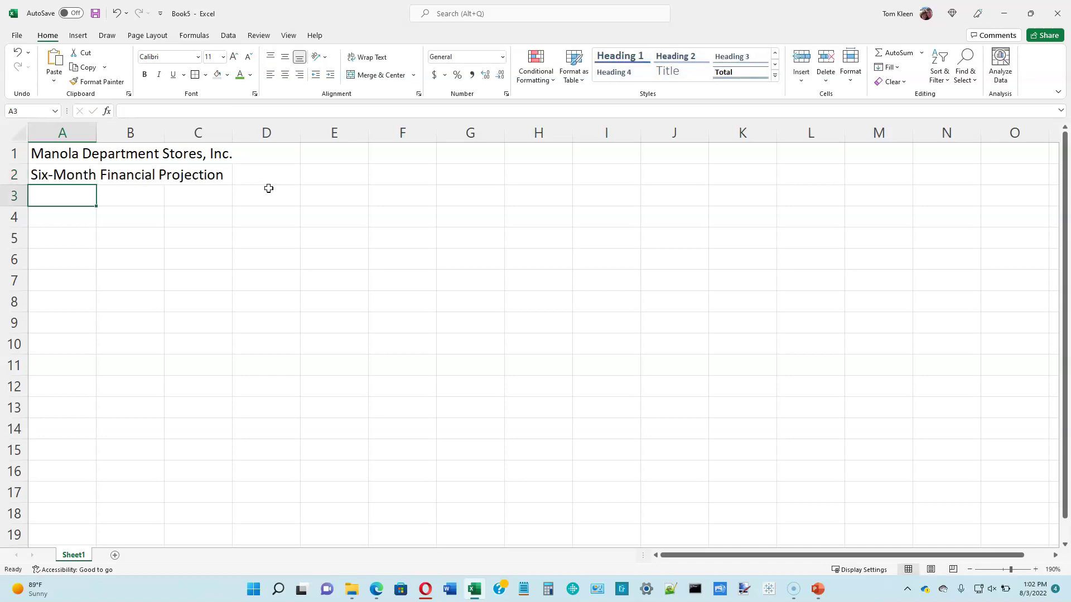
Apply the Slice theme from Page Layout, making Century Gothic the default font.
left_click(146, 37)
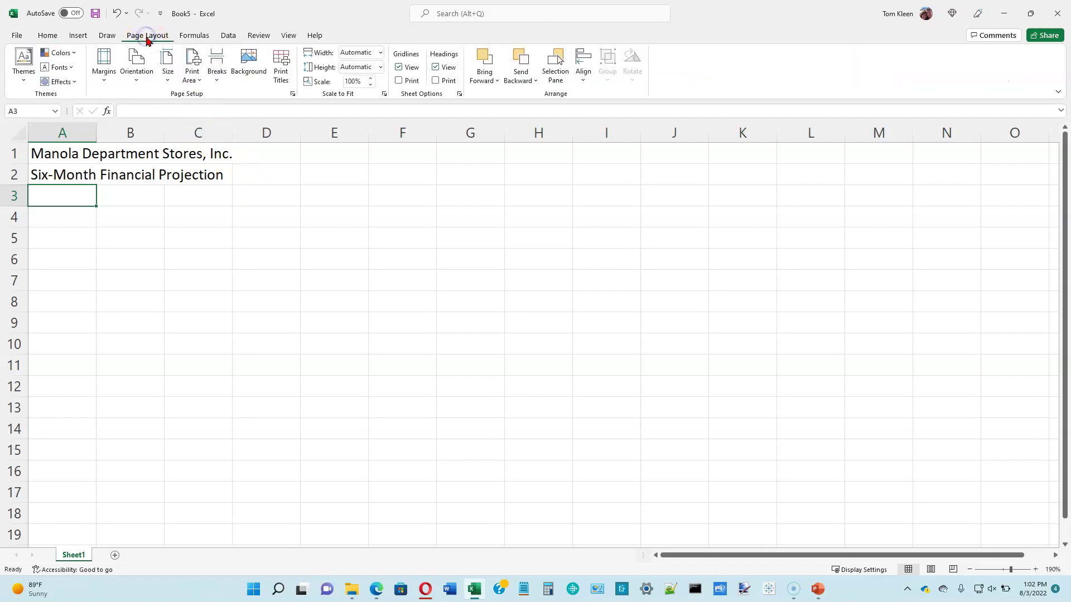
left_click(24, 78)
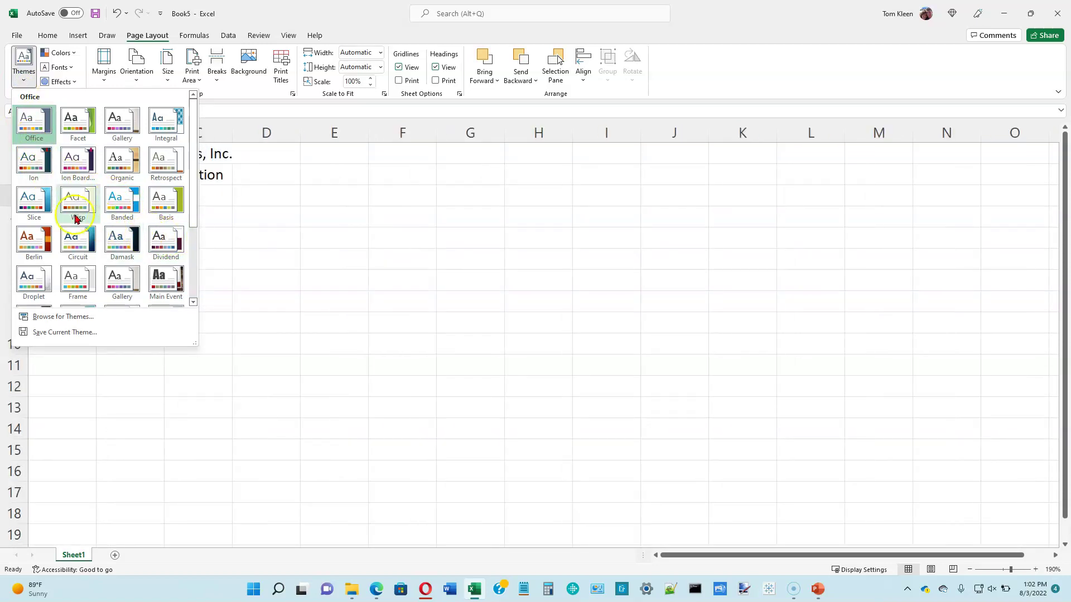
left_click(37, 206)
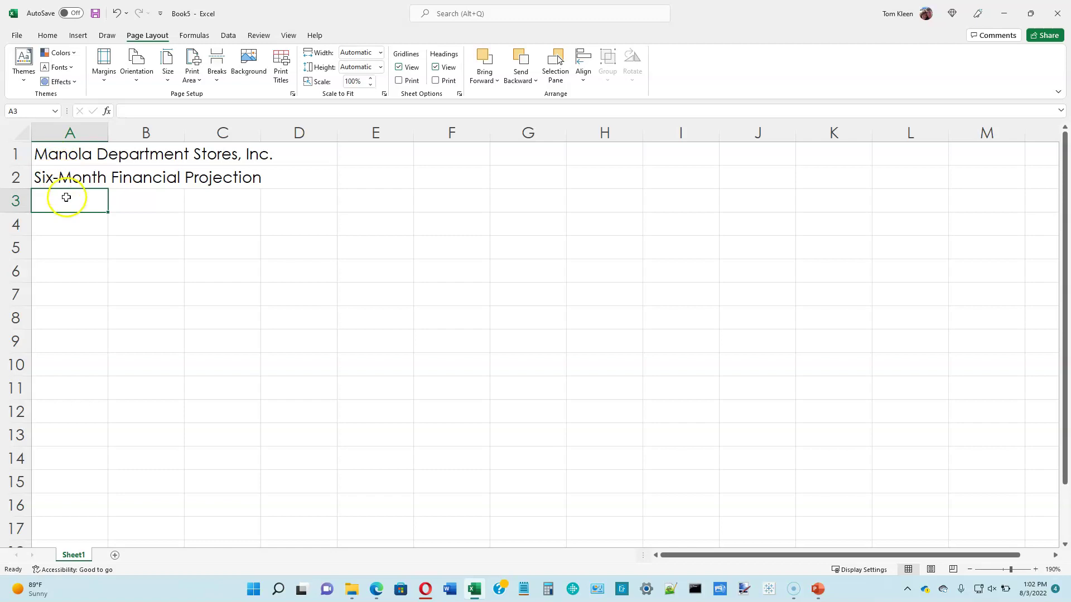
On the Home tab, open and dismiss the Font Color palette without choosing, then select B3.
left_click(47, 35)
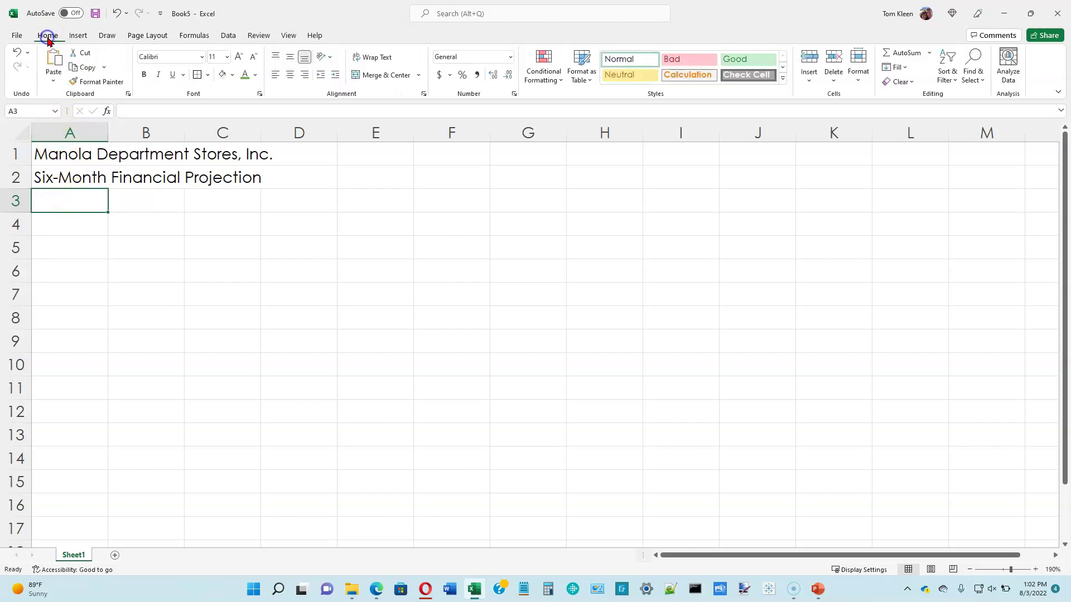
left_click(256, 76)
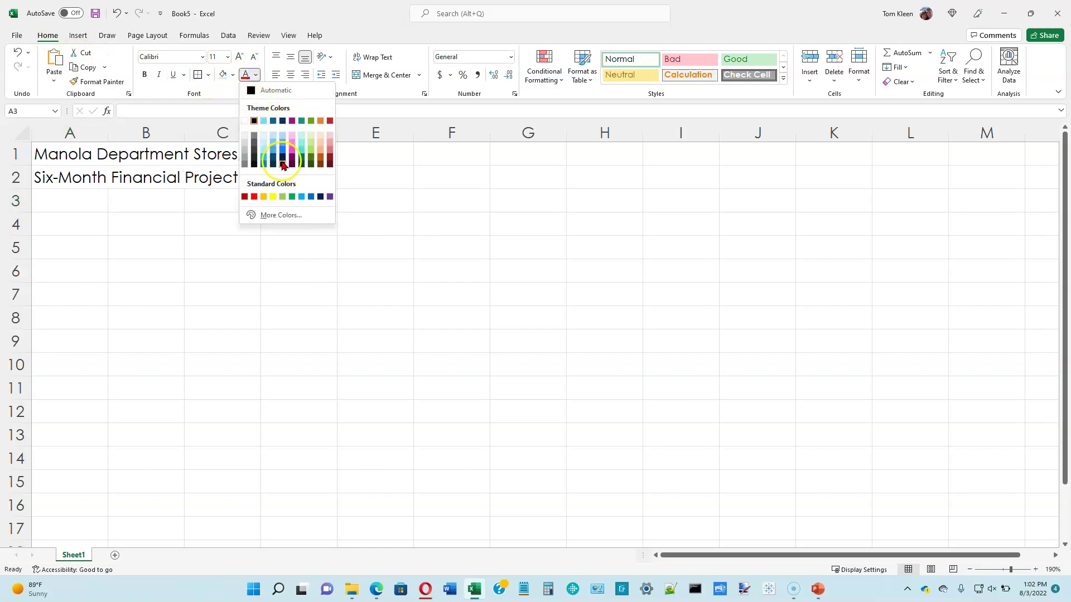
left_click(93, 201)
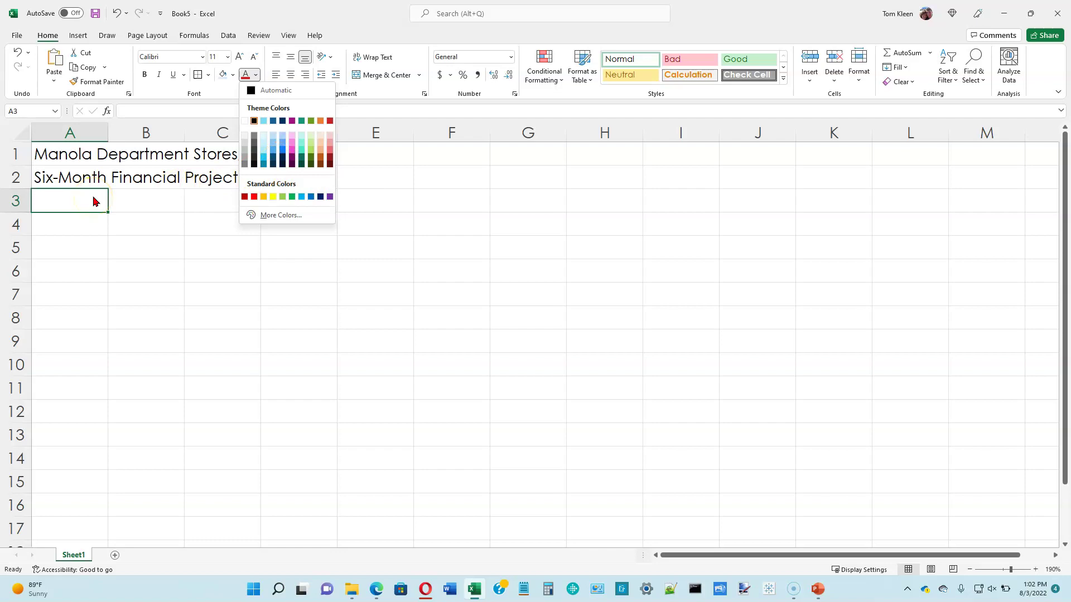
left_click(143, 201)
left_click(144, 201)
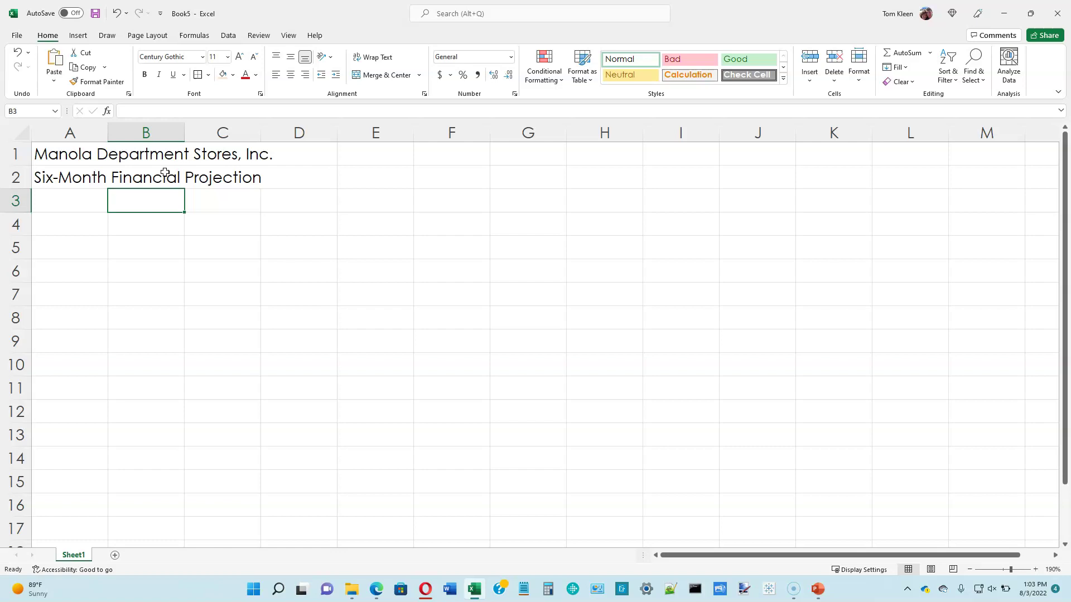
Enter January in B3, reselect it, and close the Orientation choices without applying one.
type("January")
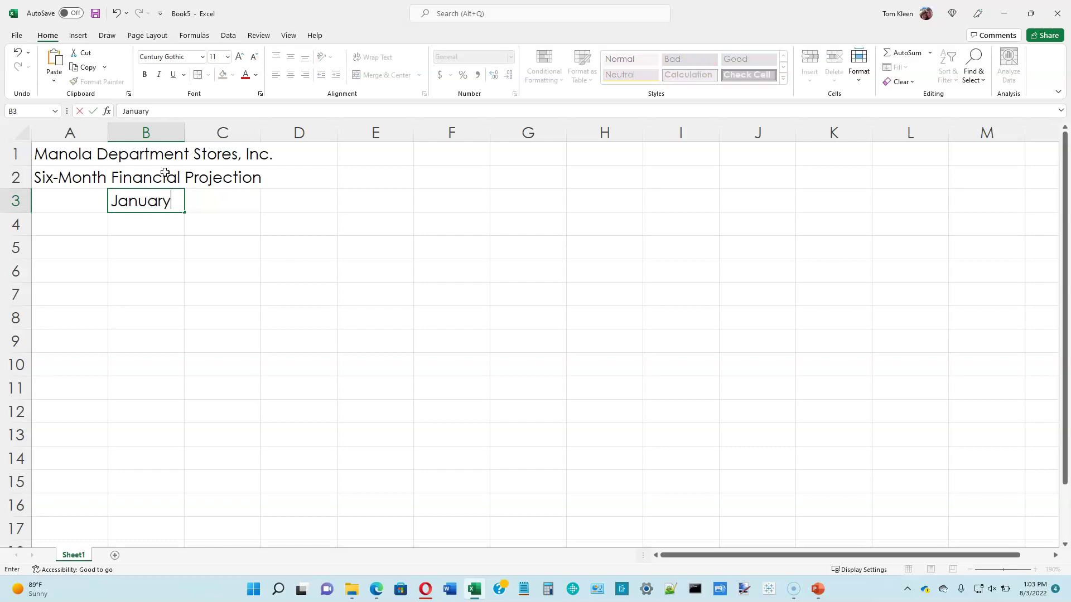
key("Return")
key("Up")
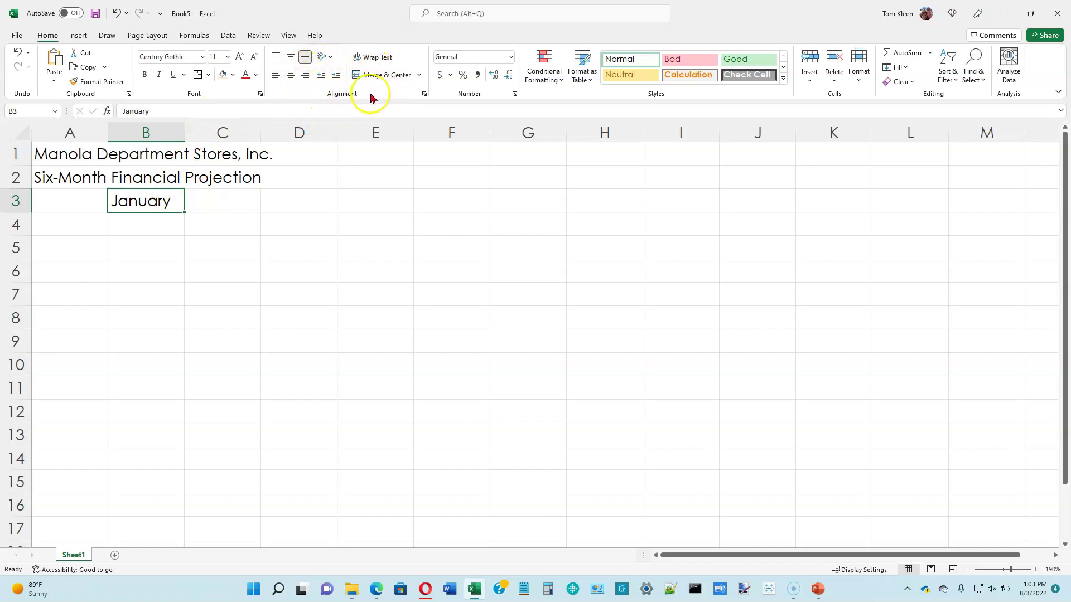
left_click(332, 60)
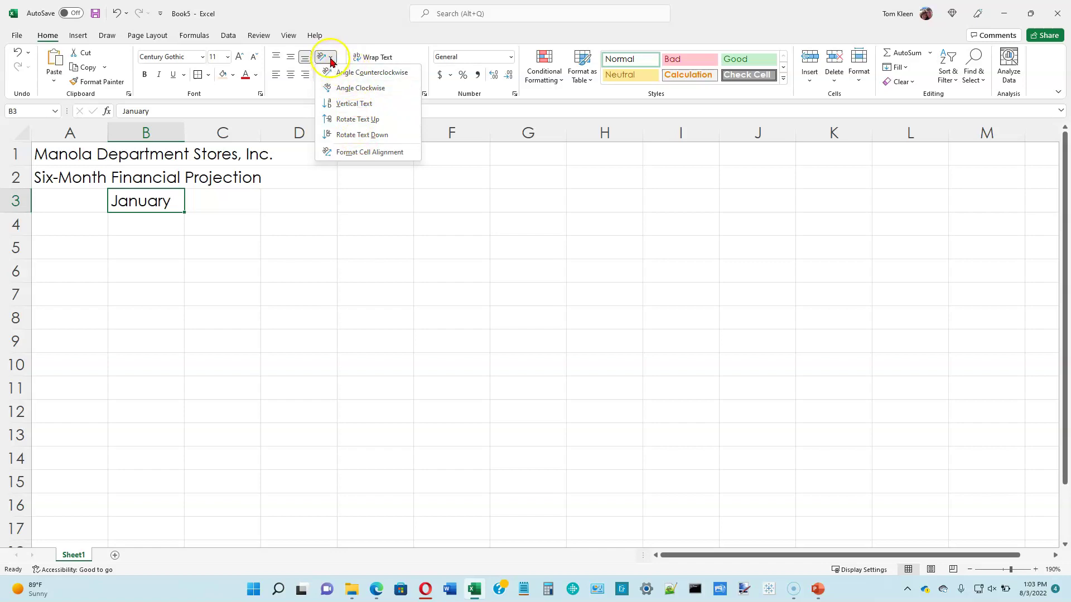
left_click(331, 193)
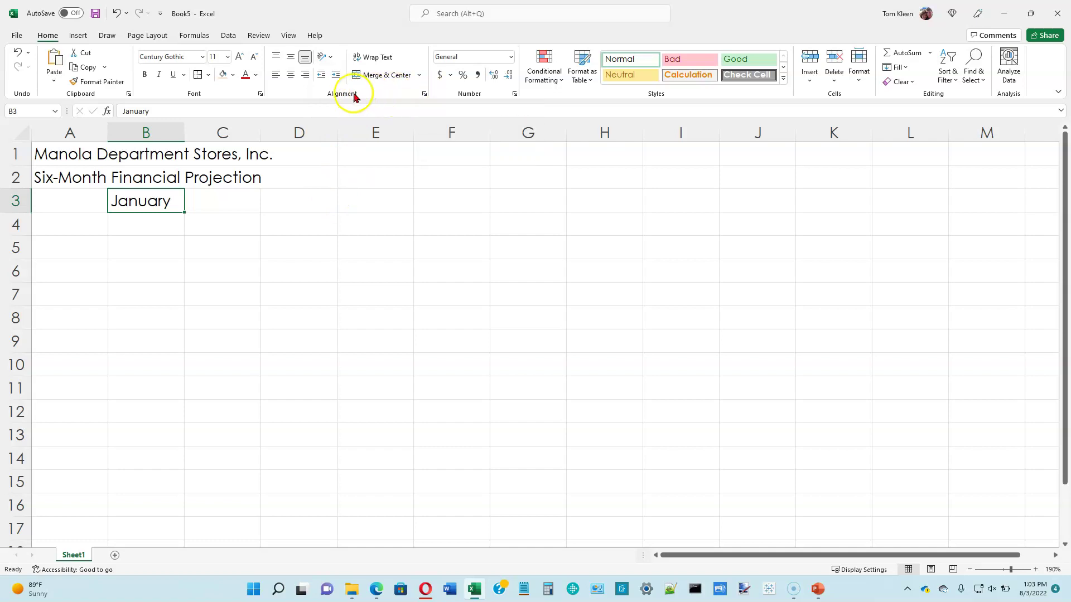
Rotate the January heading in B3 to 70 degrees in Format Cells alignment settings.
left_click(424, 95)
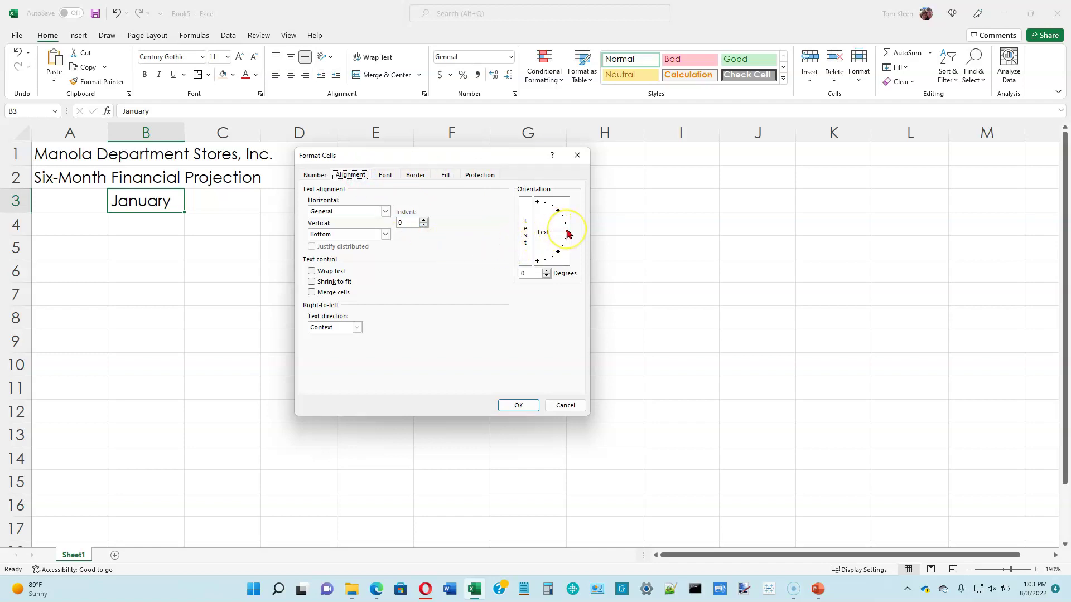
mouse_move(568, 232)
left_mouse_down()
mouse_move(545, 201)
mouse_move(558, 232)
left_mouse_up()
left_click(531, 273)
left_click(531, 272)
type("70")
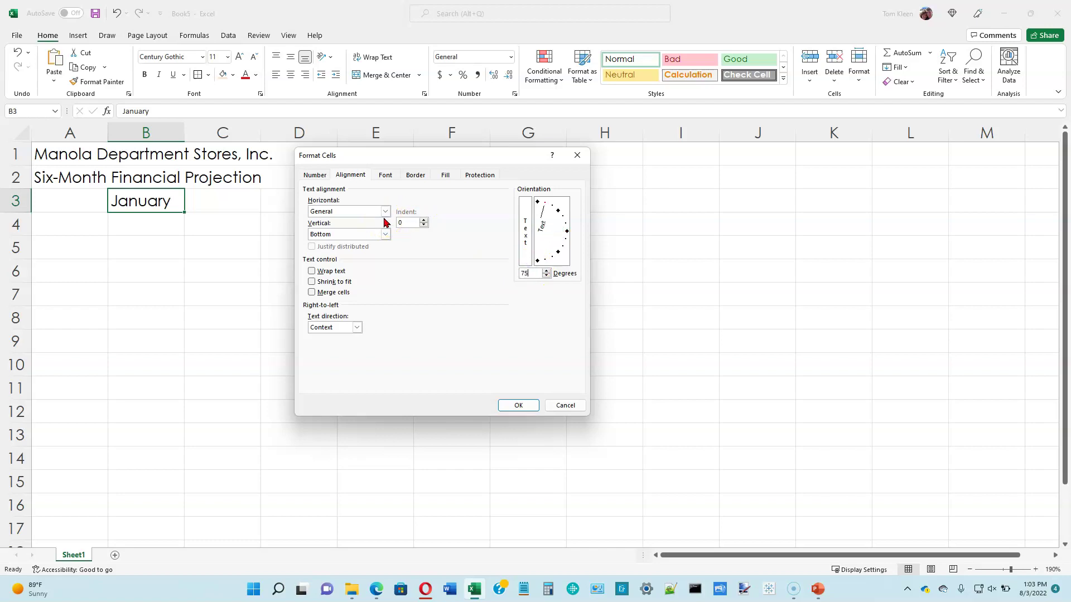
key("Return")
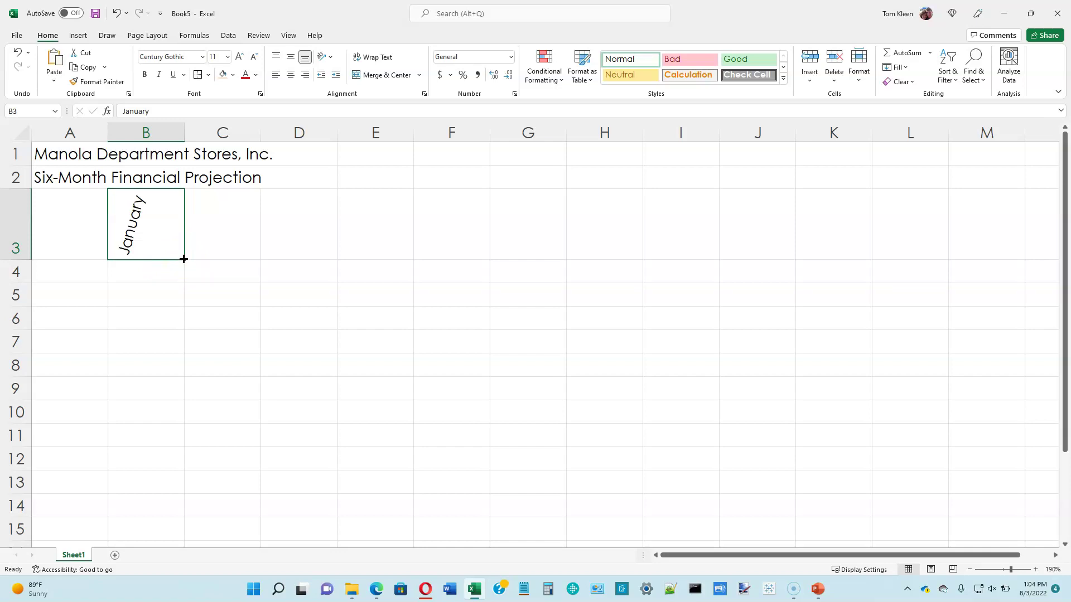
AutoFill February through June across C3:G3 from January's fill handle.
left_click_drag(183, 259, 580, 267)
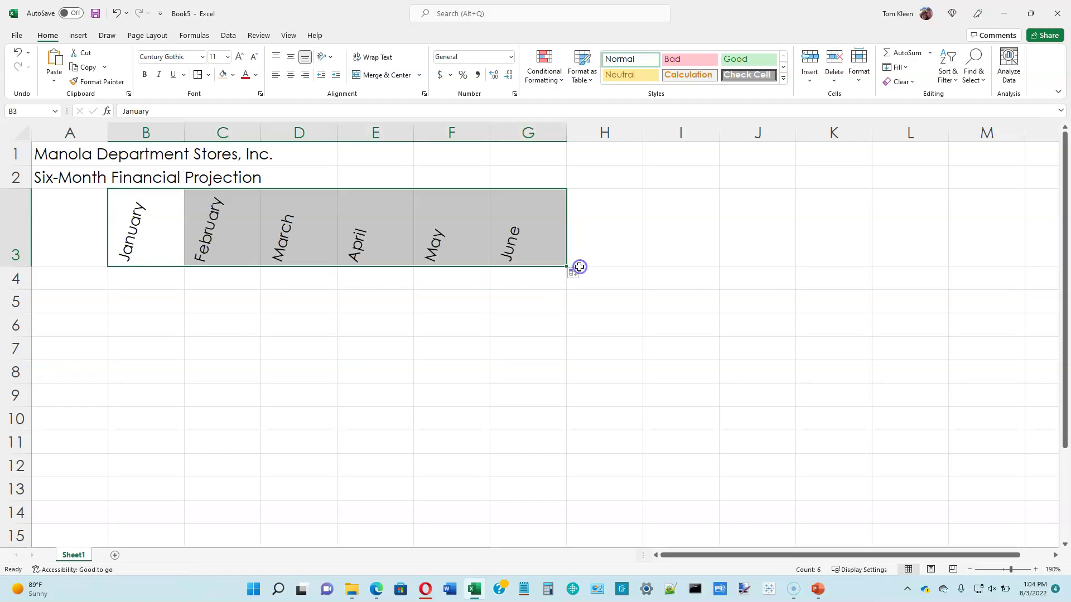
left_click(161, 227)
Add the rotated headings 'Total' in H3 and 'Chart' in I3.
left_click(601, 234)
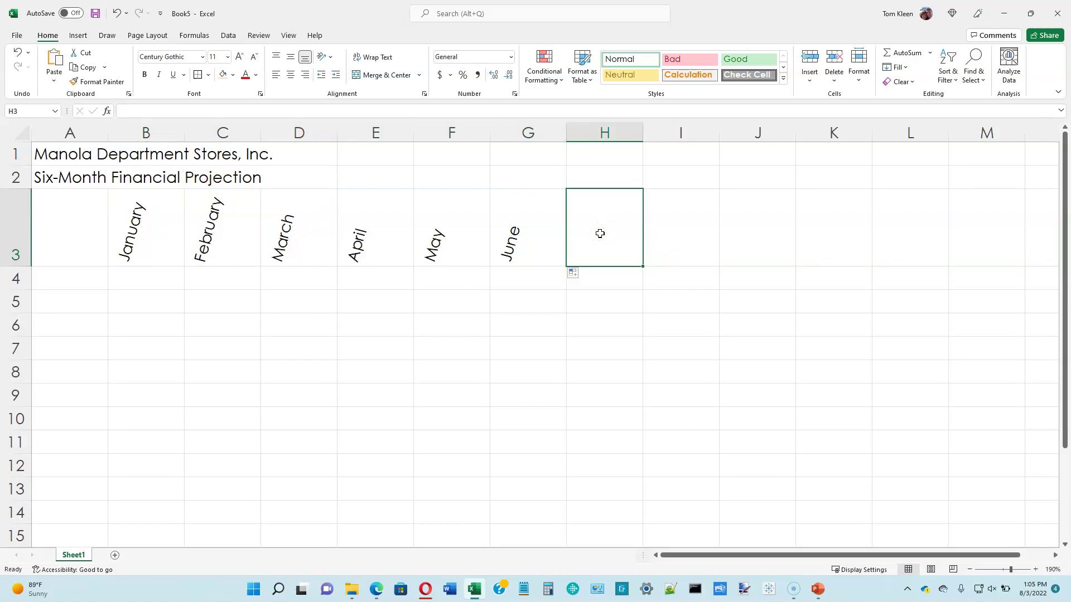
type("Total")
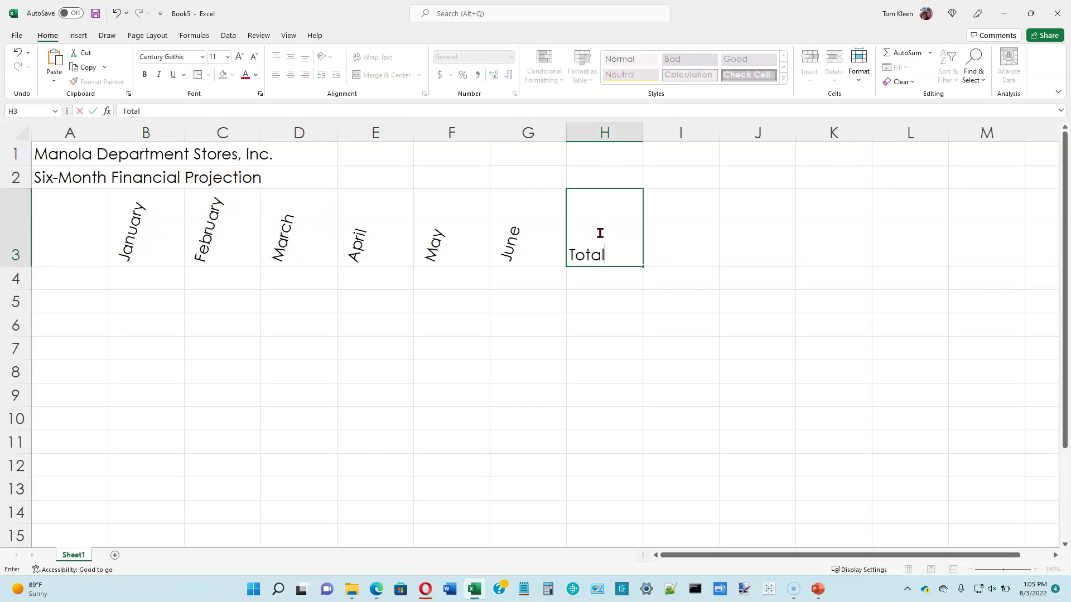
key("Tab")
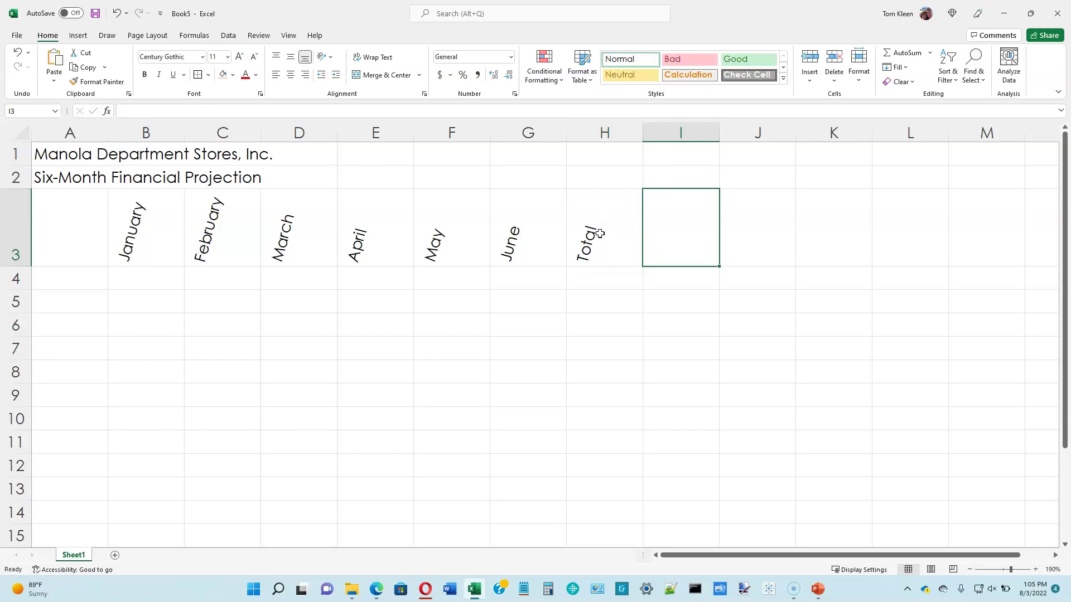
left_click(695, 236)
type("Chart")
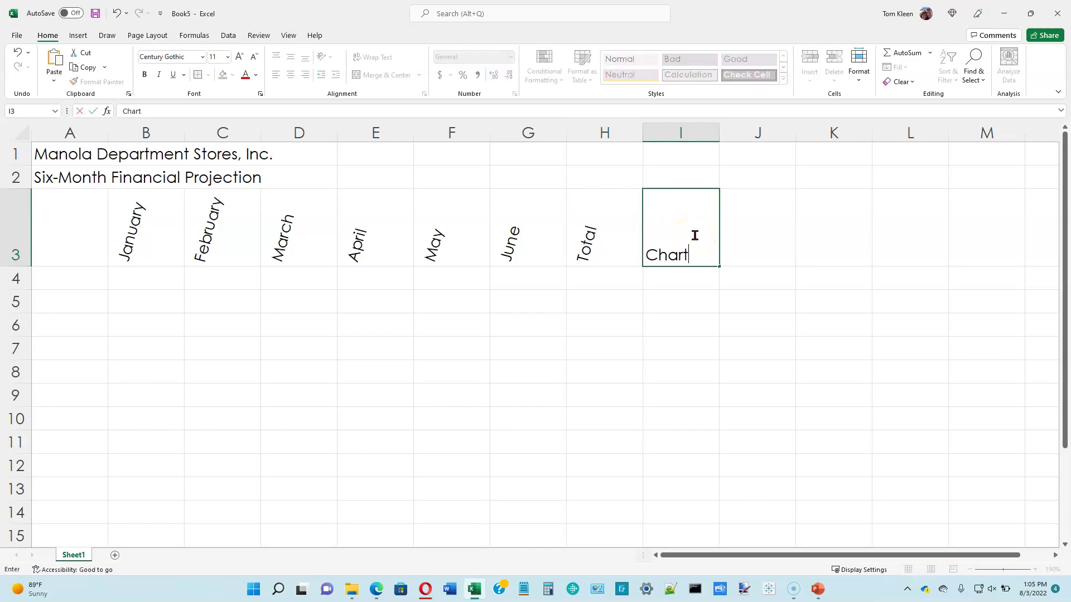
key("Return")
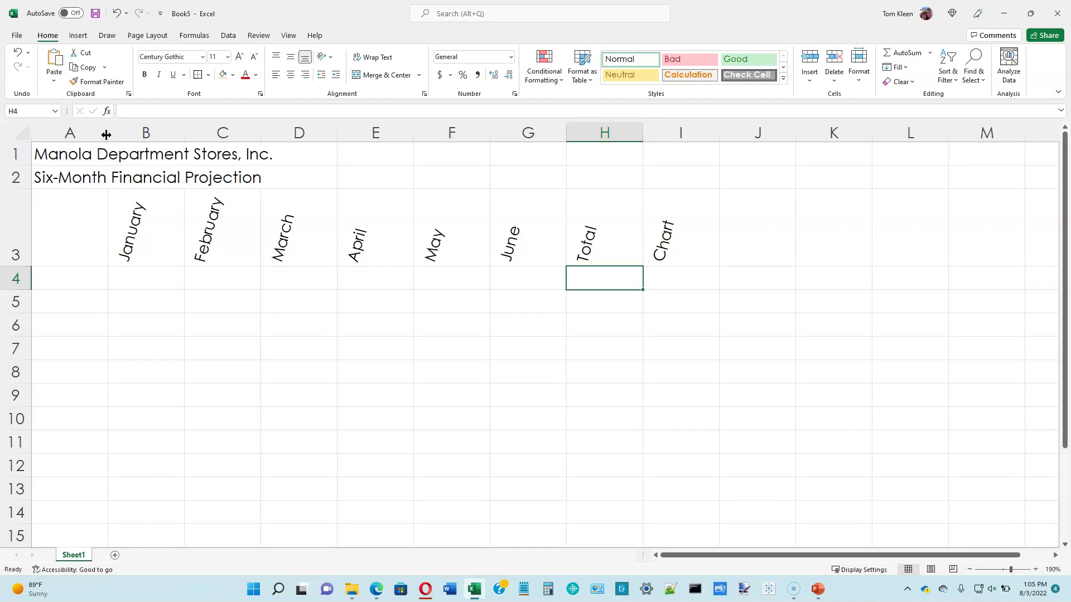
Widen column A to fit the titles and set columns B through G to width 15.
left_click(106, 134)
left_click_drag(107, 134, 779, 143)
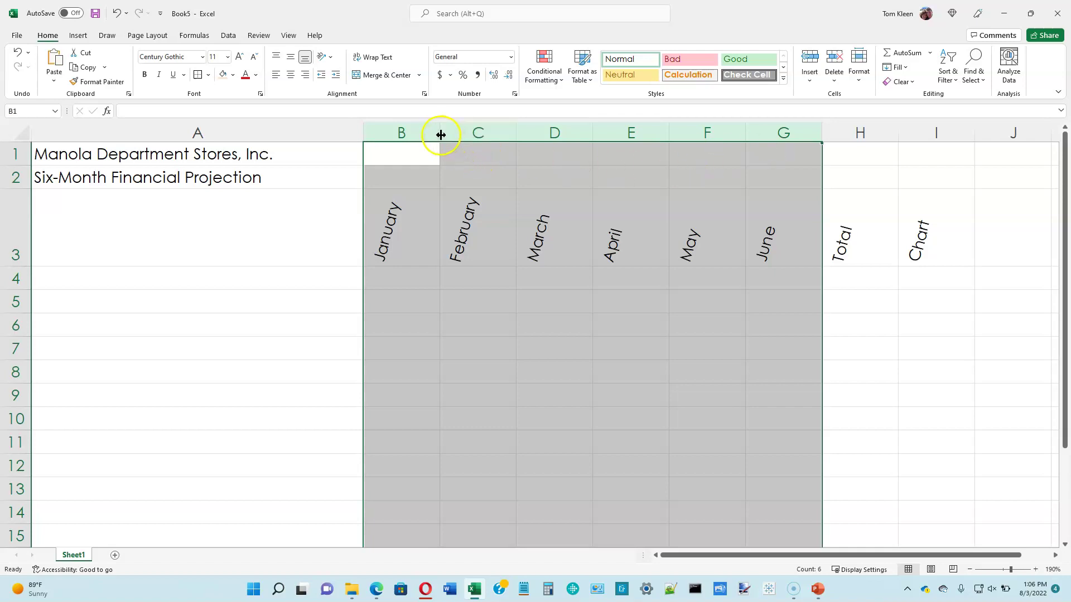
left_click_drag(441, 135, 497, 136)
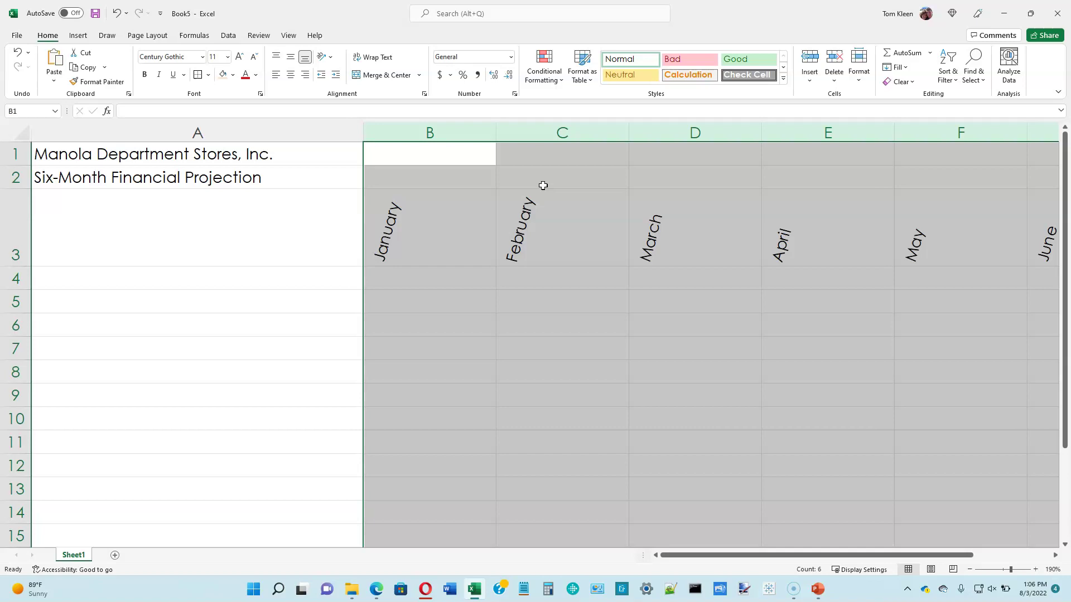
right_click(429, 133)
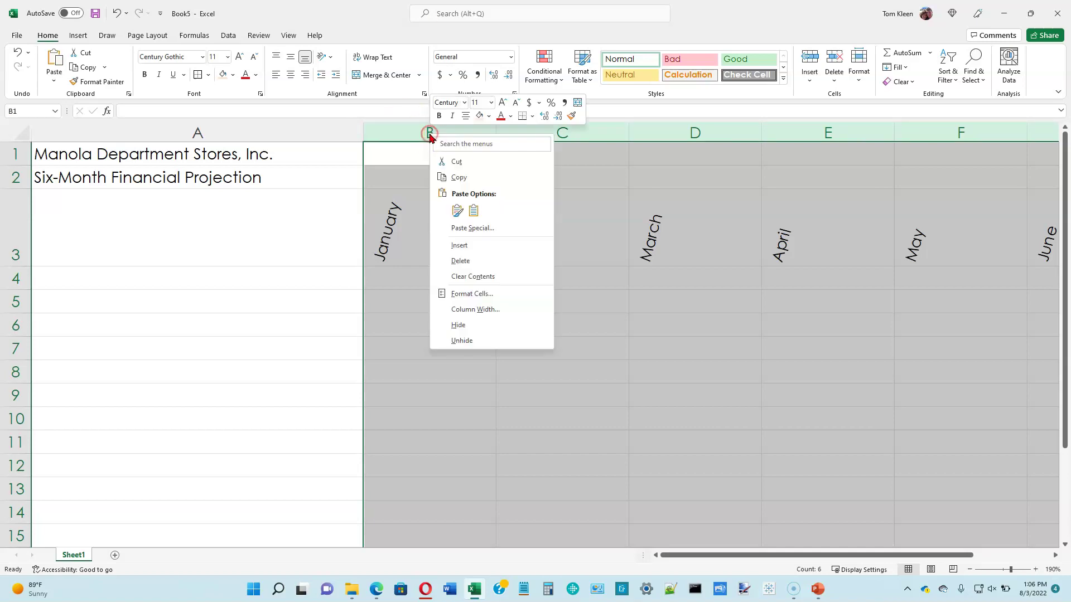
left_click(476, 310)
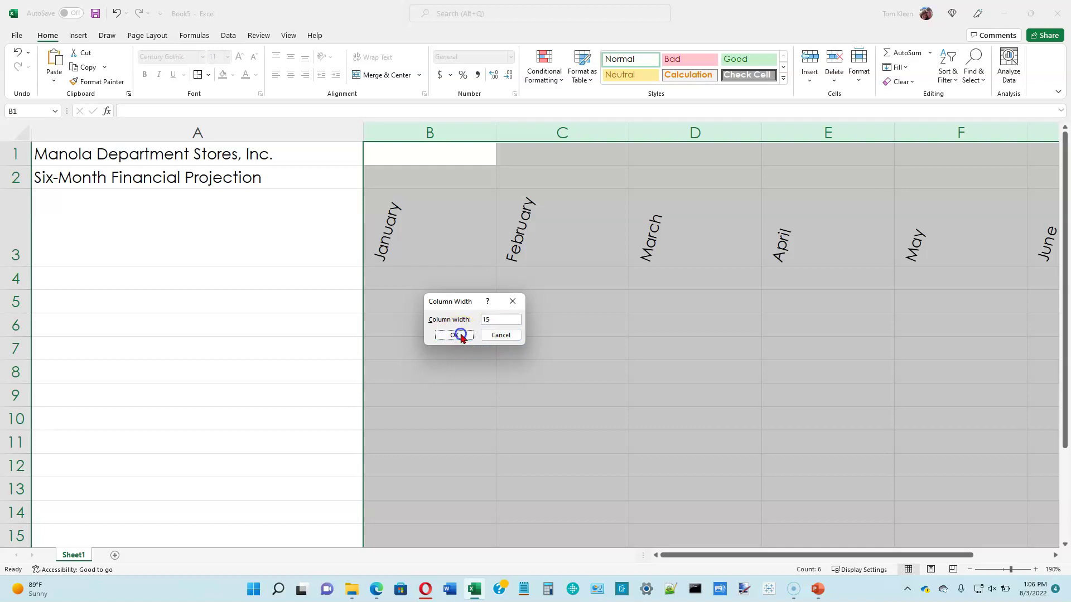
left_click(454, 336)
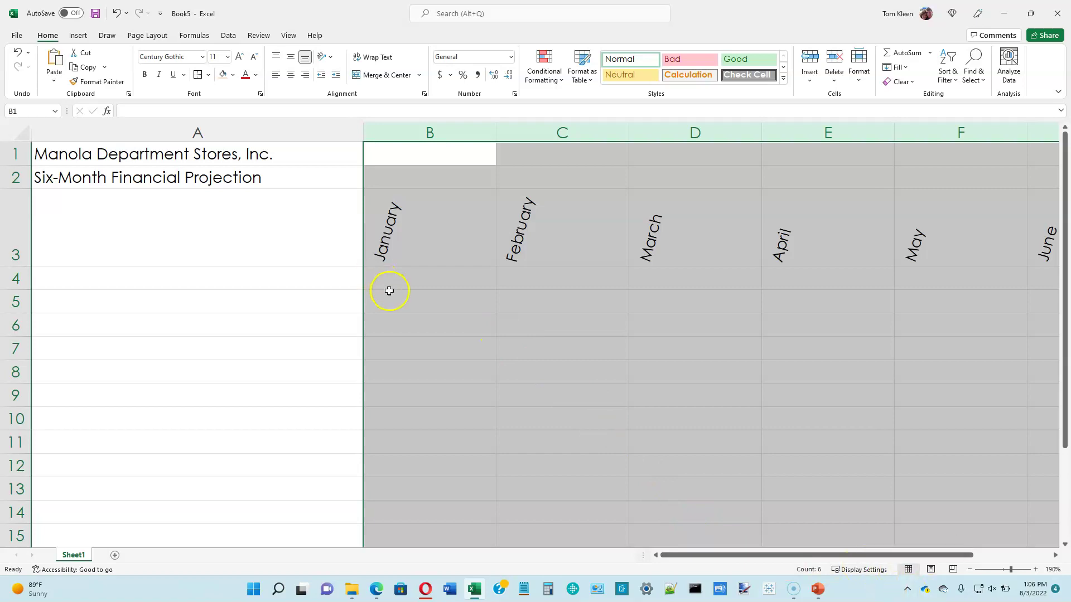
Widen the Total column H to about 17.63.
scroll(389, 295, "down", 3, "ctrl")
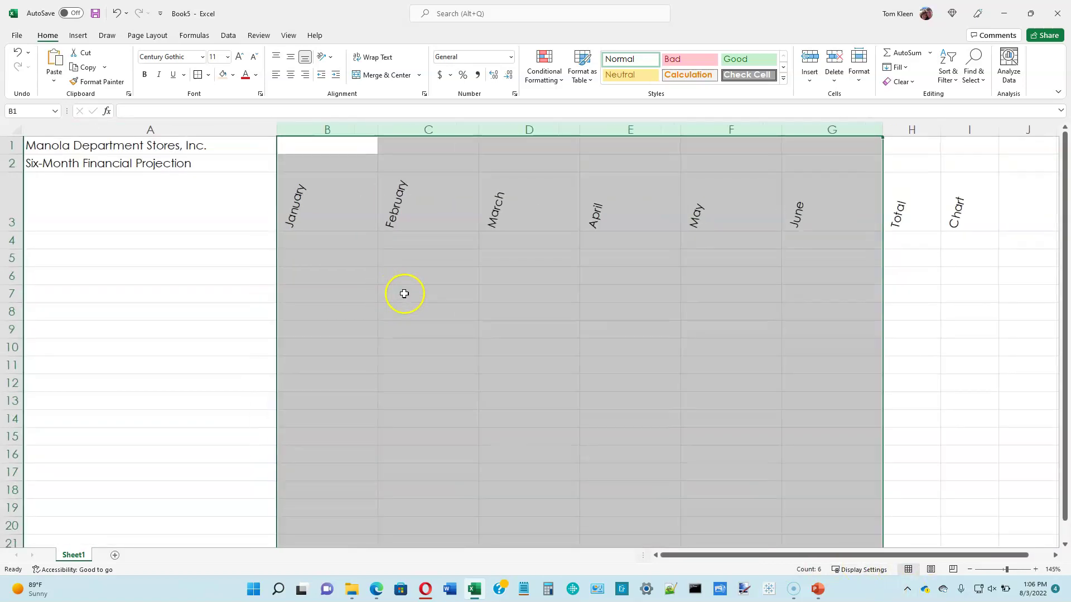
left_click(918, 208)
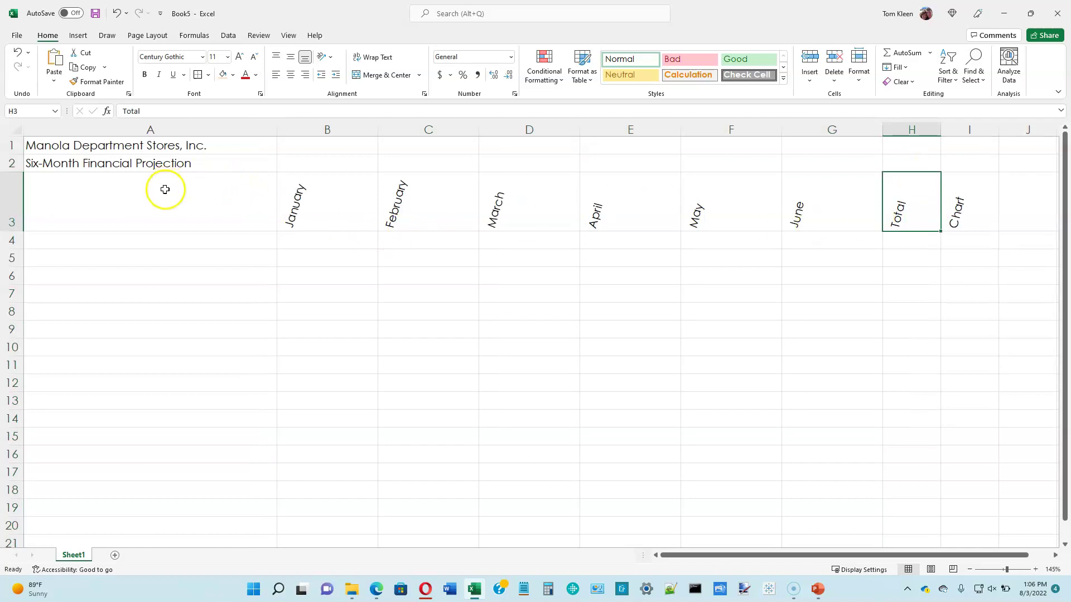
left_click_drag(940, 128, 1002, 140)
Return to the top of the sheet and select cell A4 for the row labels.
scroll(821, 414, "down", 2, "ctrl")
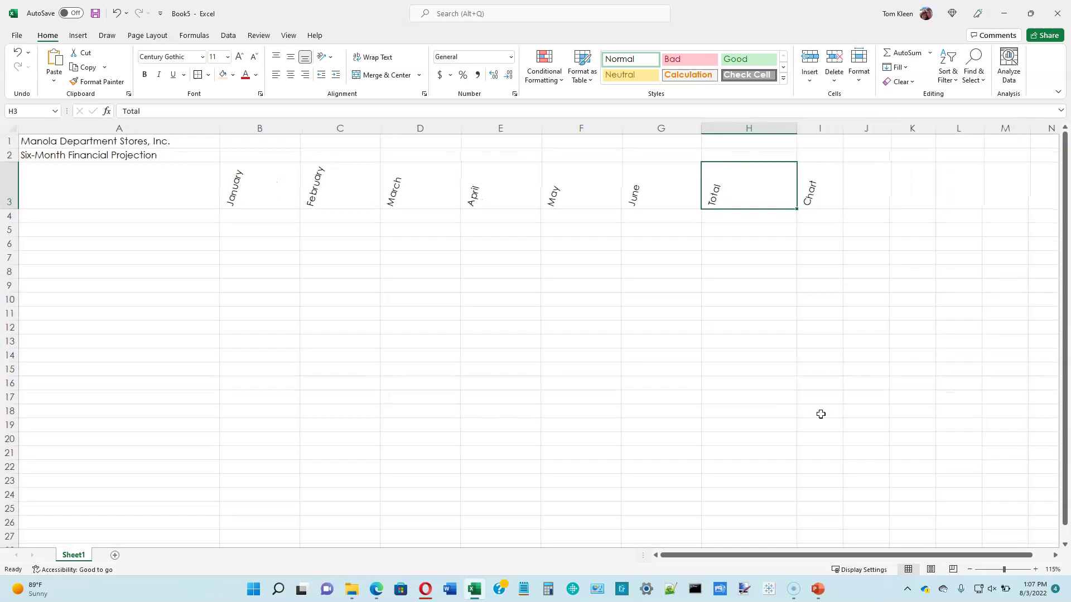
scroll(821, 414, "up", 1, "ctrl")
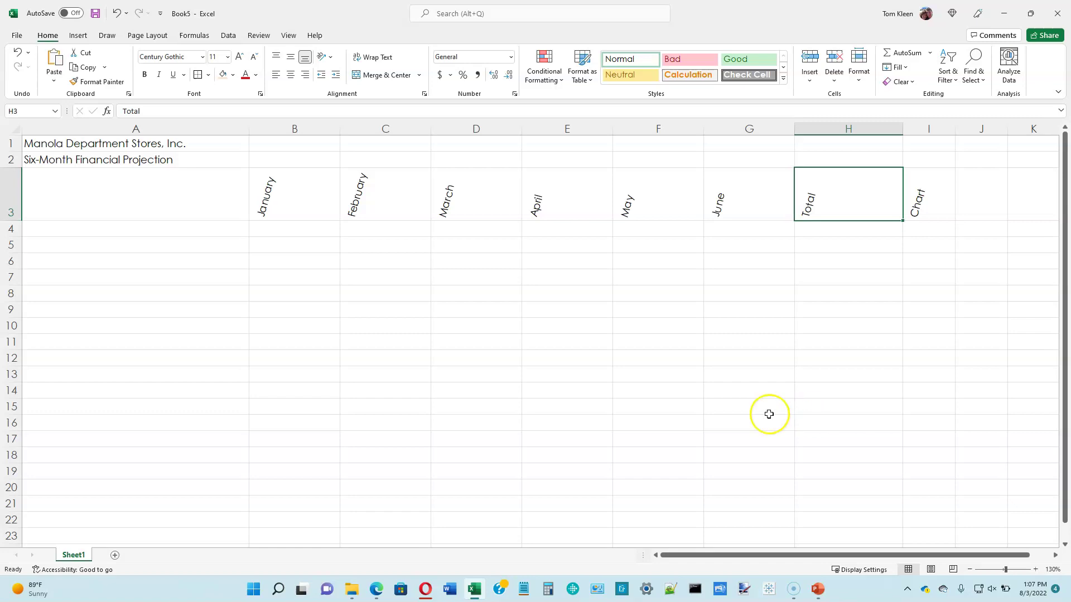
left_click(187, 231)
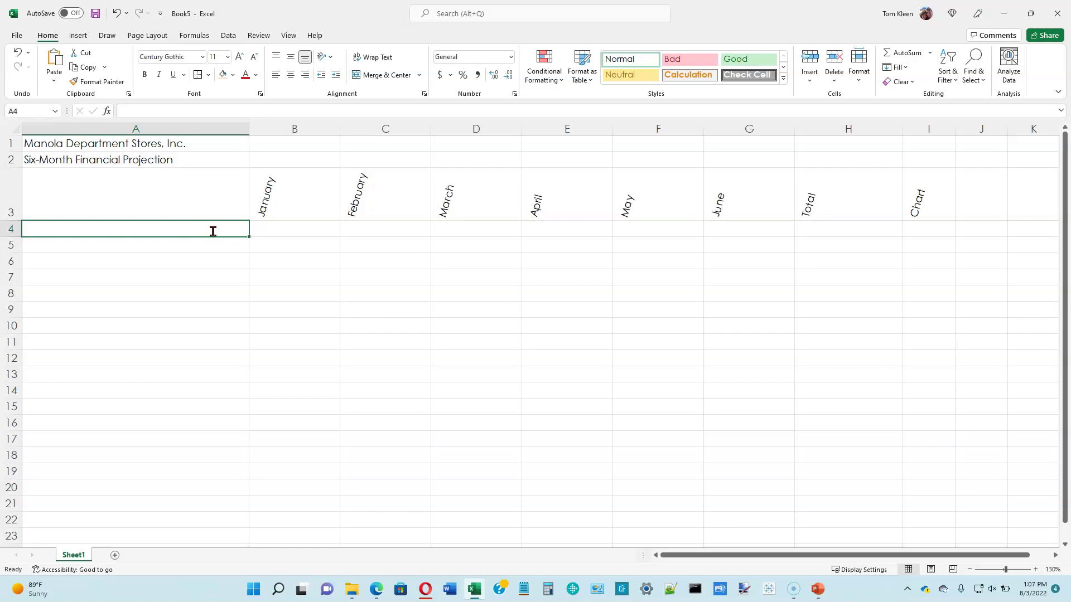
Enter Revenue, Cost of Goods Sold and Gross Margin in A4:A6, then Expenses in A8.
type("Revenue")
key("Return")
type("Cost of Goods Sold")
key("Return")
type("Gross Margin")
key("Return")
key("Return")
type("Expenses")
key("Return")
List Bonus, Salary, Site Rental, Marketing, Miscellaneous, Total Expenses, and Operating Income in A16.
type("Bonus Salary Site Rental")
key("Return")
type("Marketing")
key("Return")
type("Miscellaneous")
key("Return")
type("Total Expenses")
key("Return")
key("Return")
type("Operating Income")
key("Return")
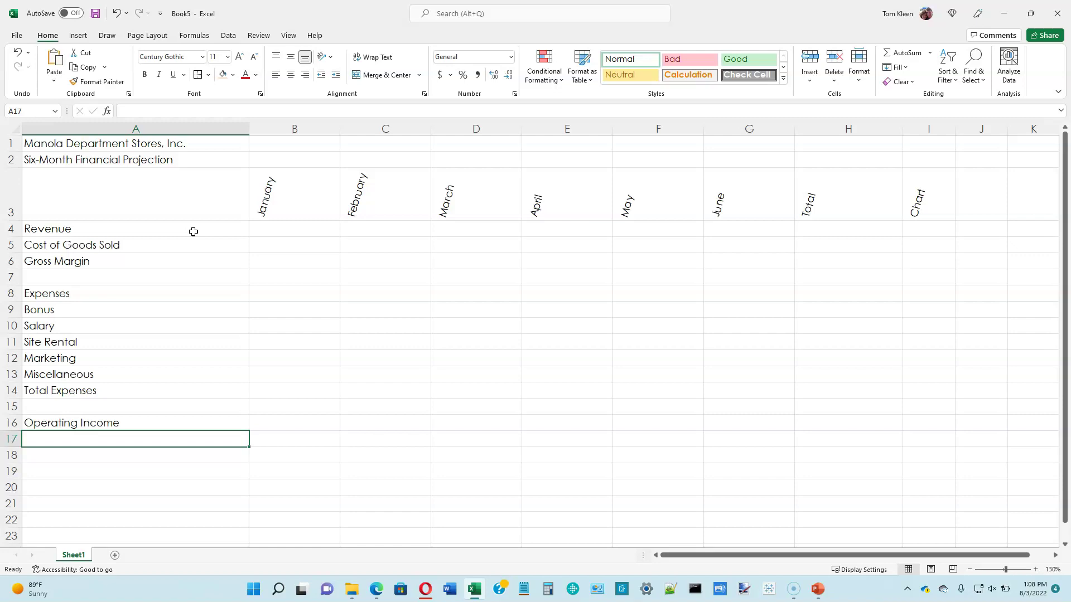
Select the Revenue and Expenses labels, then Cost of Goods Sold–Gross Margin and Bonus–Miscellaneous ranges.
left_click(110, 232)
left_click(70, 297)
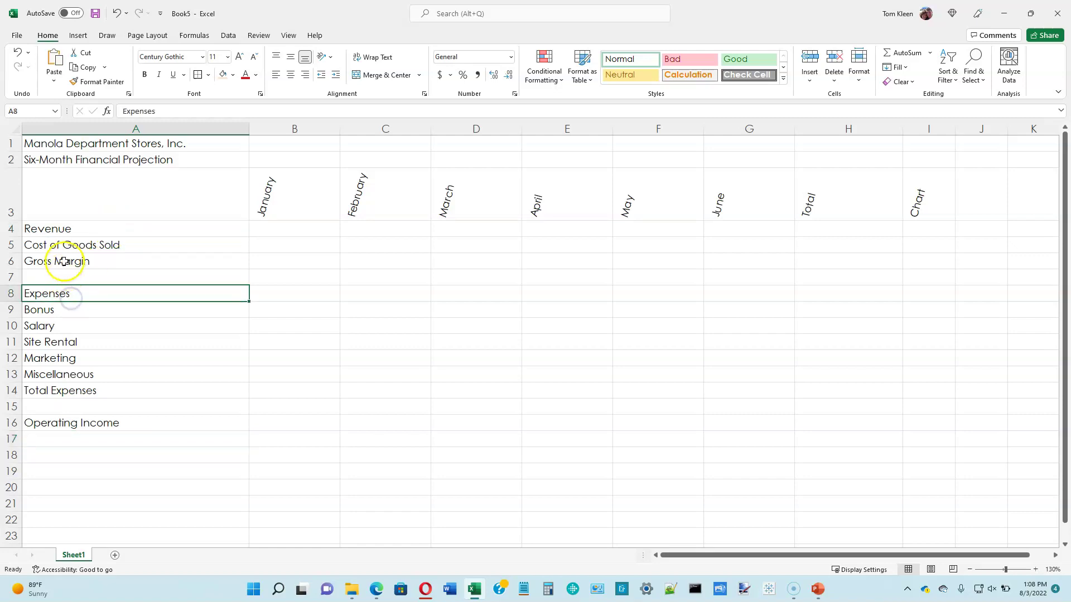
left_click_drag(66, 246, 63, 262)
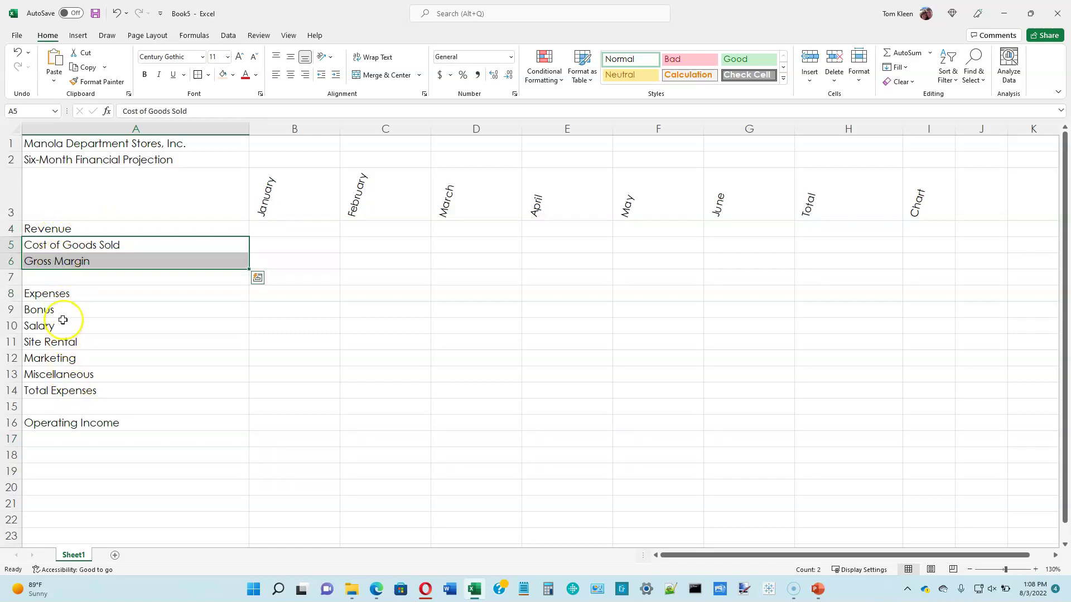
left_click_drag(57, 311, 57, 372)
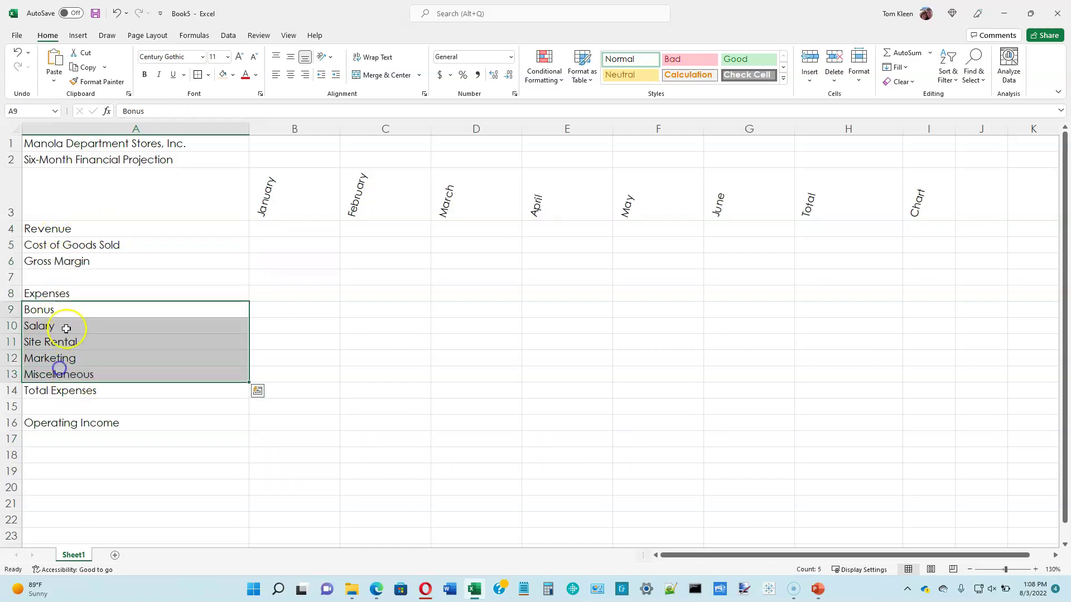
Increase the indent of the Cost of Goods Sold label in A5 and Bonus through Miscellaneous in A9:A13.
left_click(54, 247)
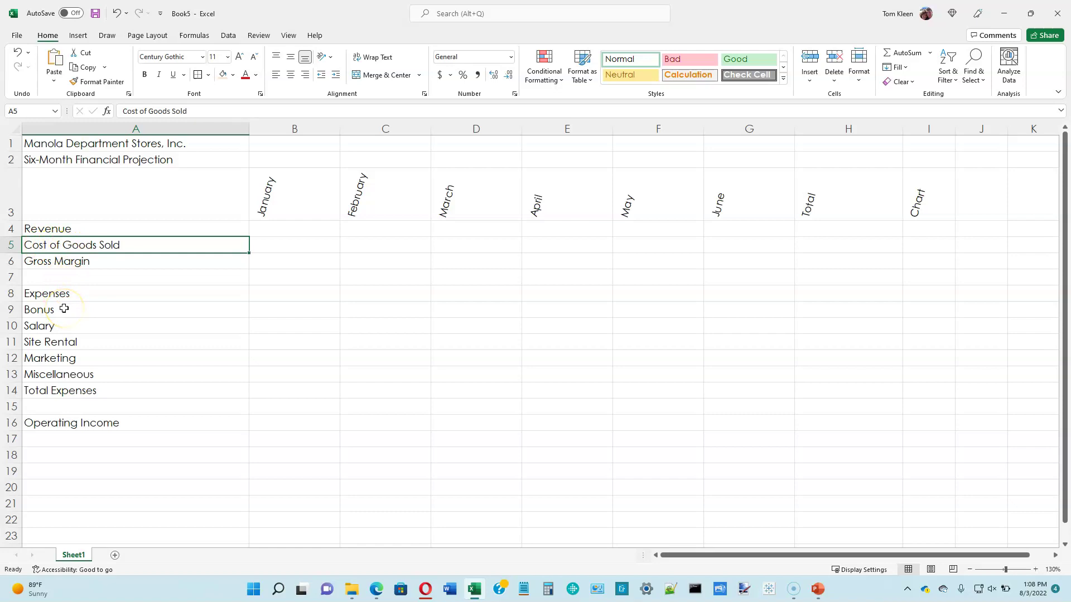
left_click_drag(64, 309, 61, 381)
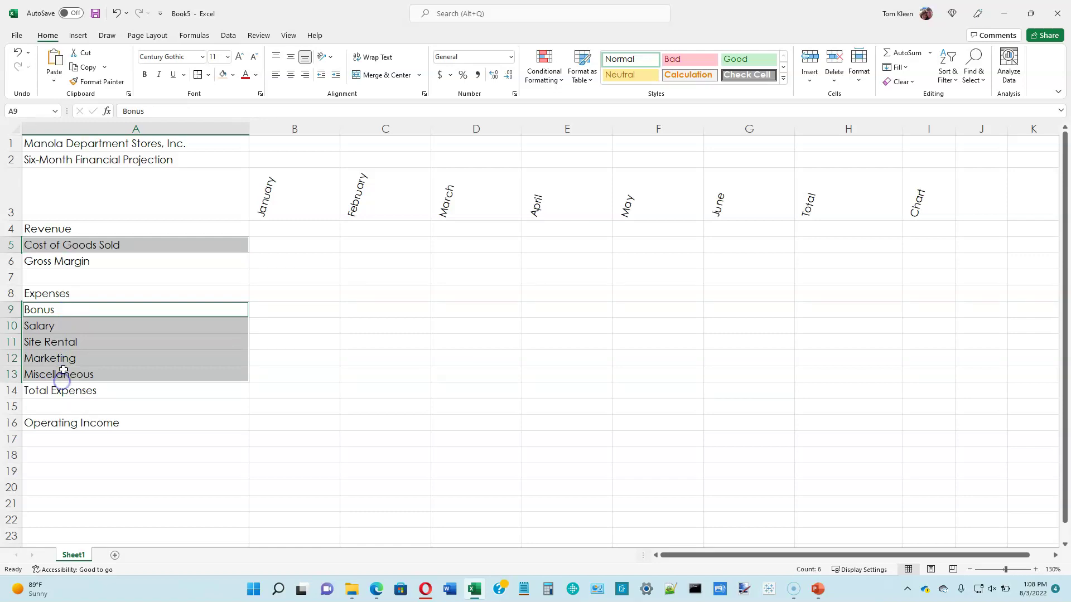
left_click(336, 75)
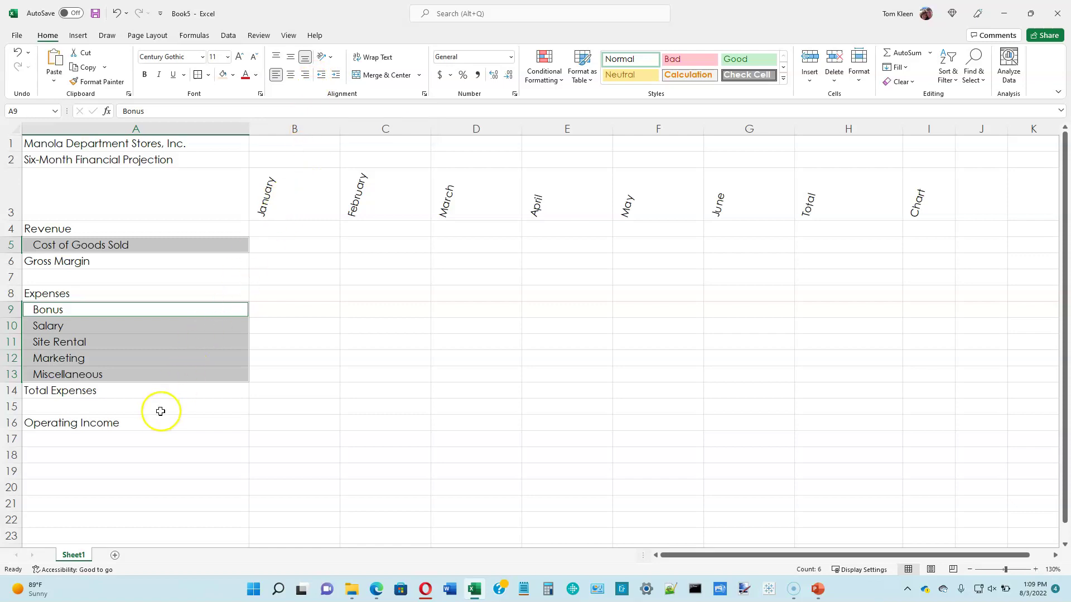
left_click(133, 453)
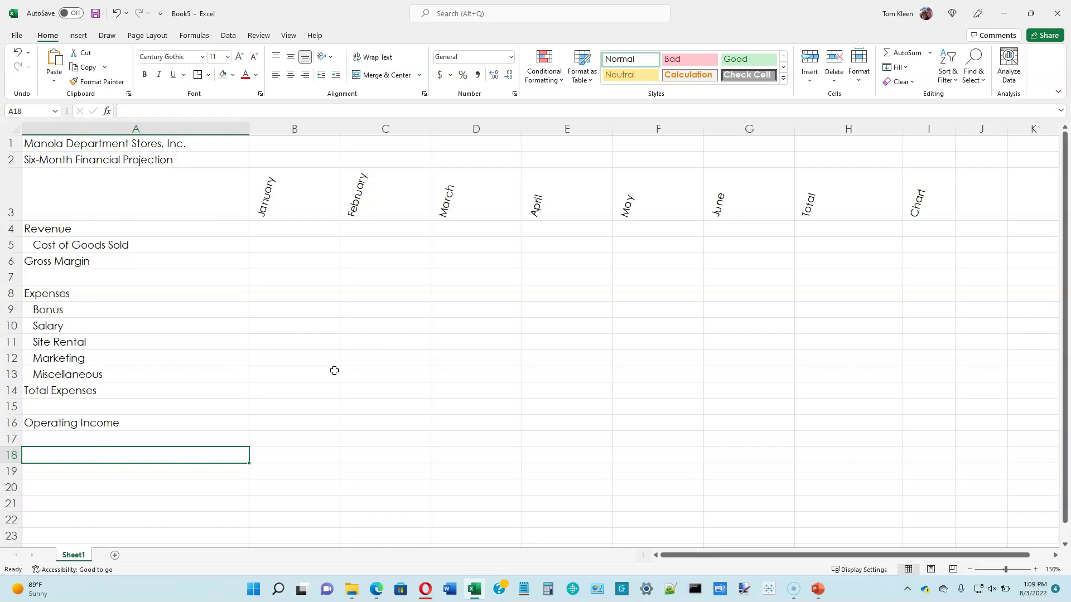
Label A18 'What-if Assumptions' and copy the Bonus–Miscellaneous labels from A9:A13 into A19:A23.
type("What-if Assumptions")
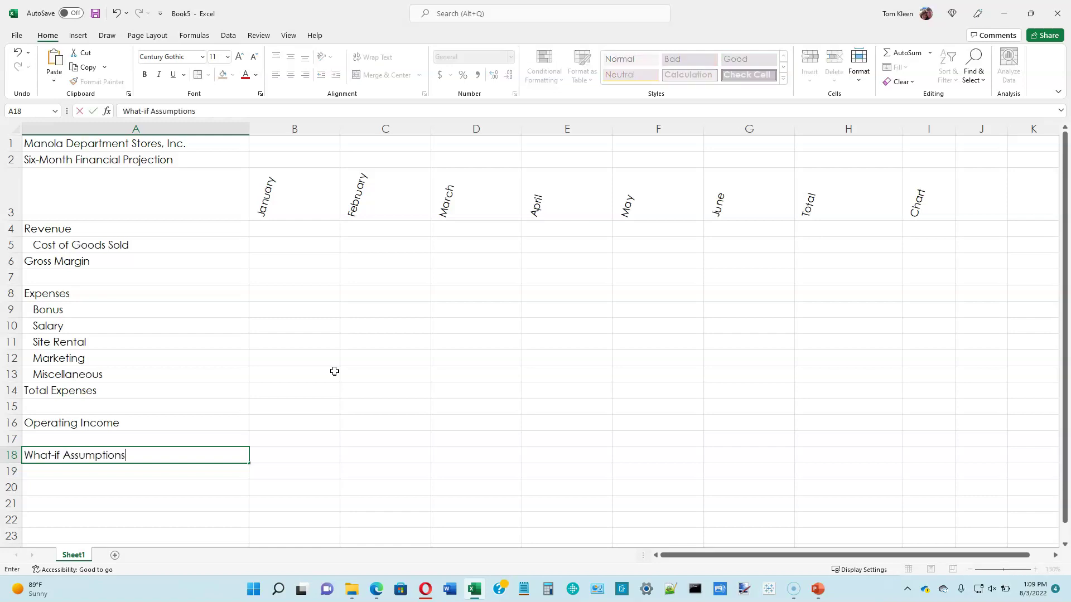
key("Return")
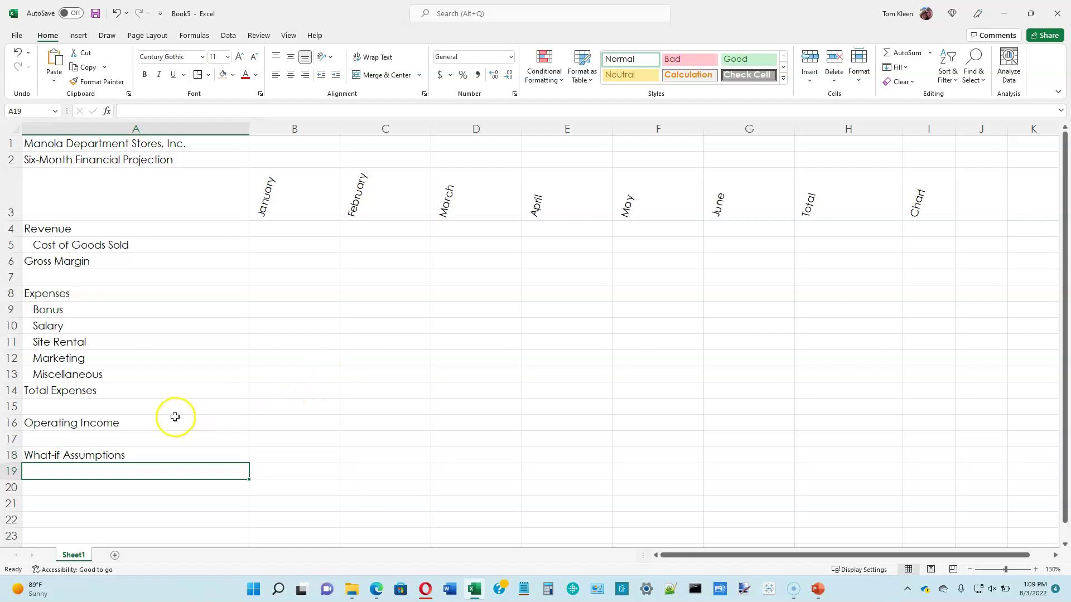
left_click_drag(89, 311, 86, 373)
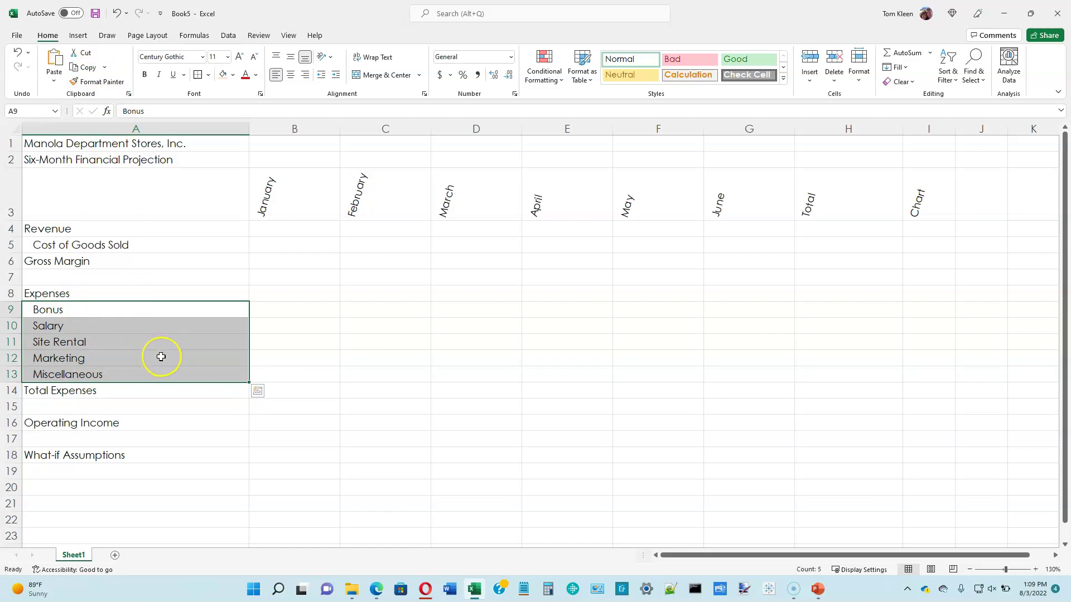
key("ctrl+c")
key("ctrl+q")
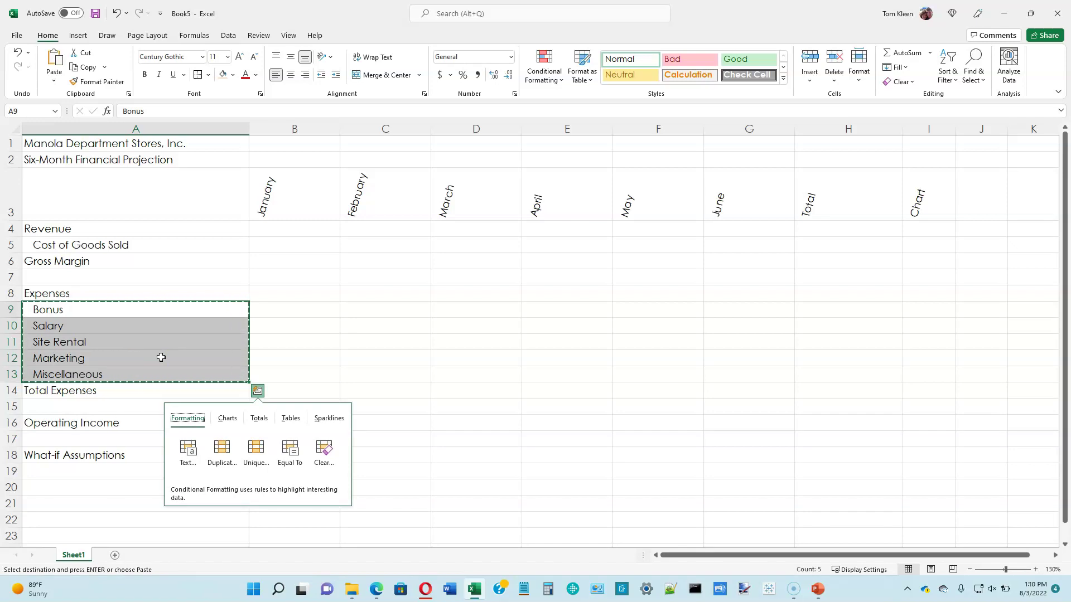
left_click(87, 469)
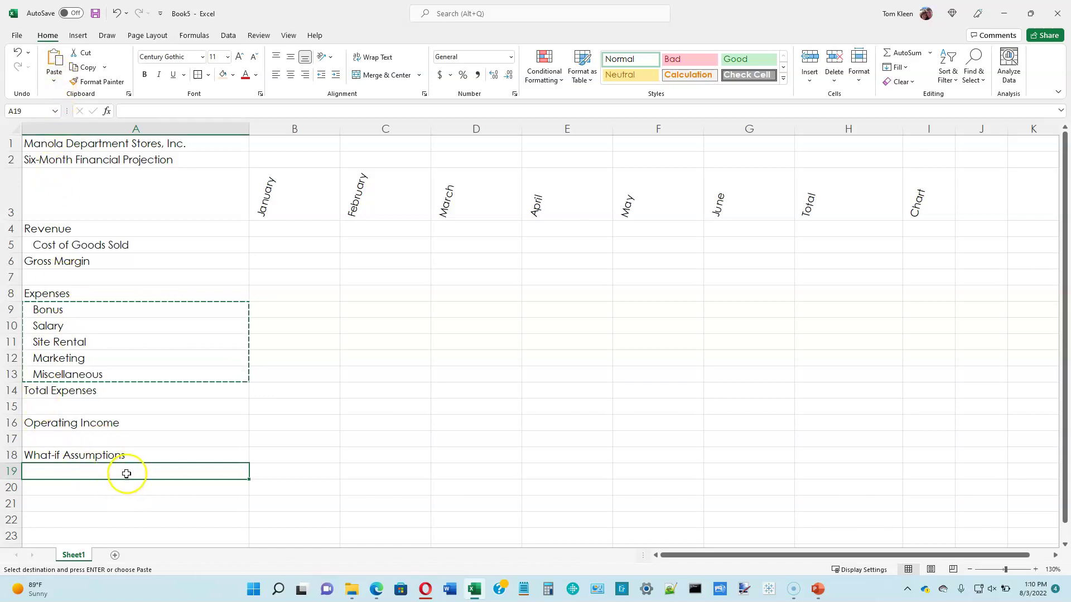
key("ctrl+v")
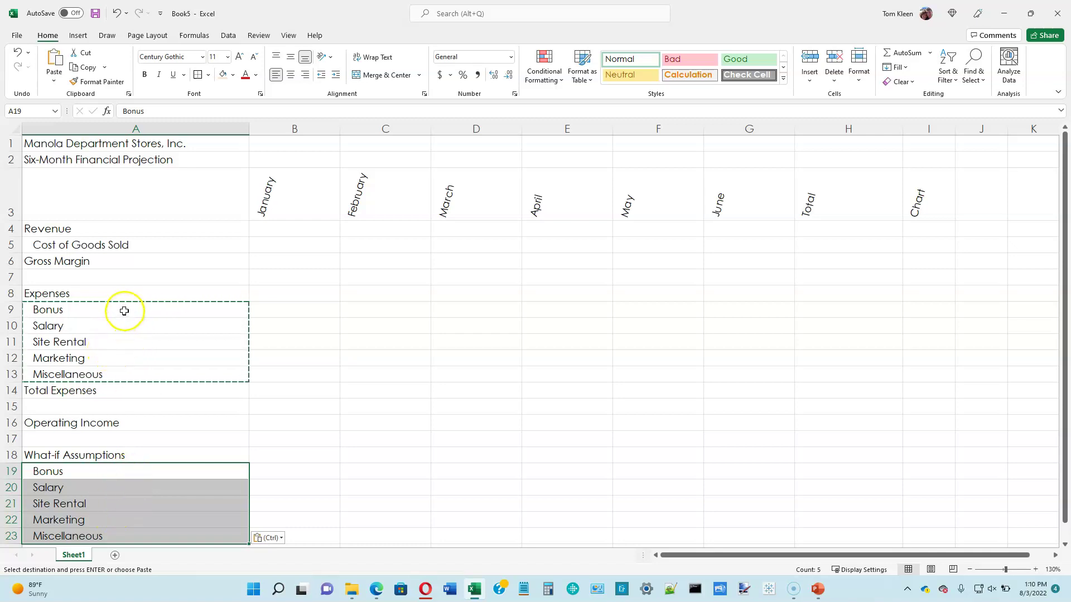
key("Escape")
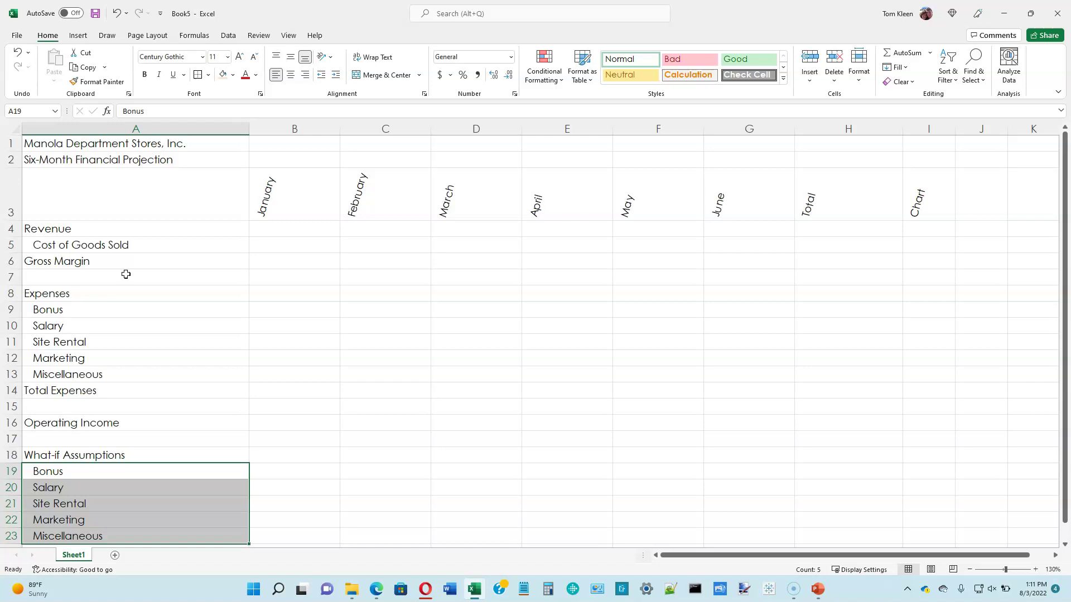
Insert a blank row 20 above Salary and label it 'Sales Revenue for Bonus'.
left_click(16, 488)
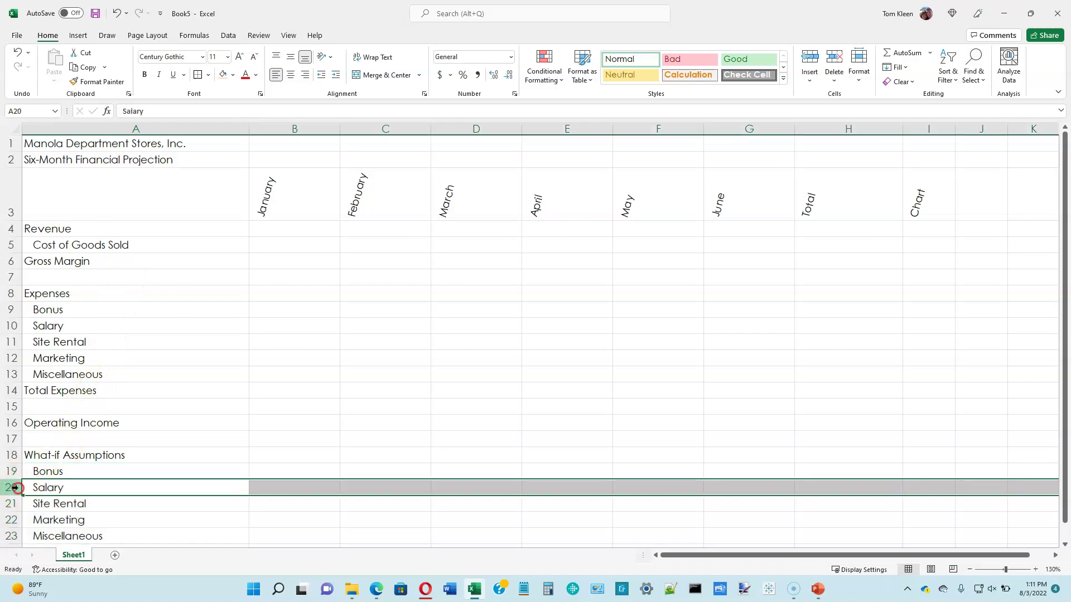
right_click(16, 487)
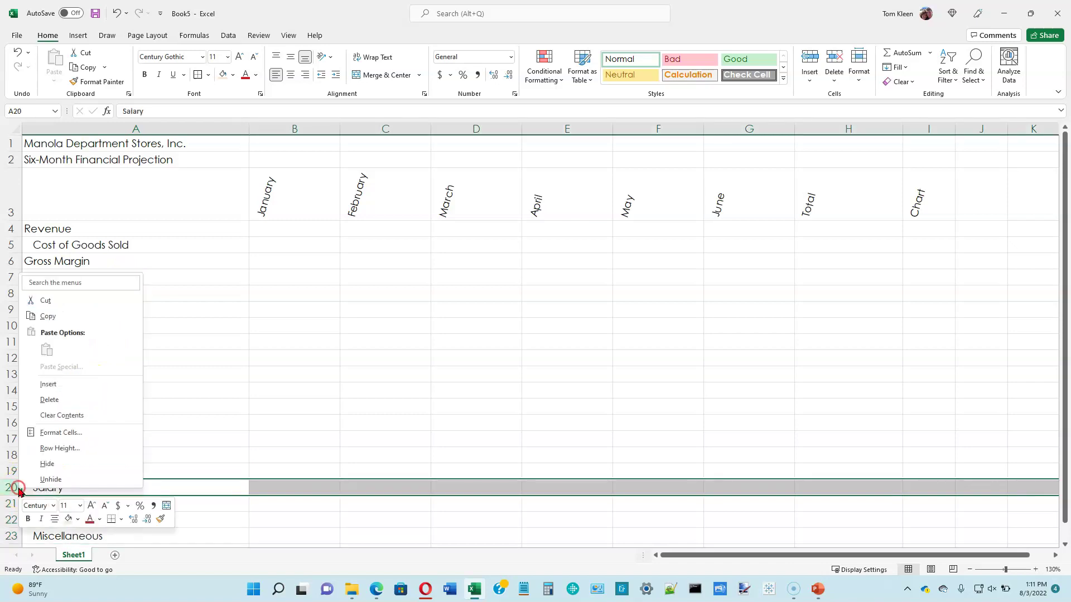
left_click(48, 384)
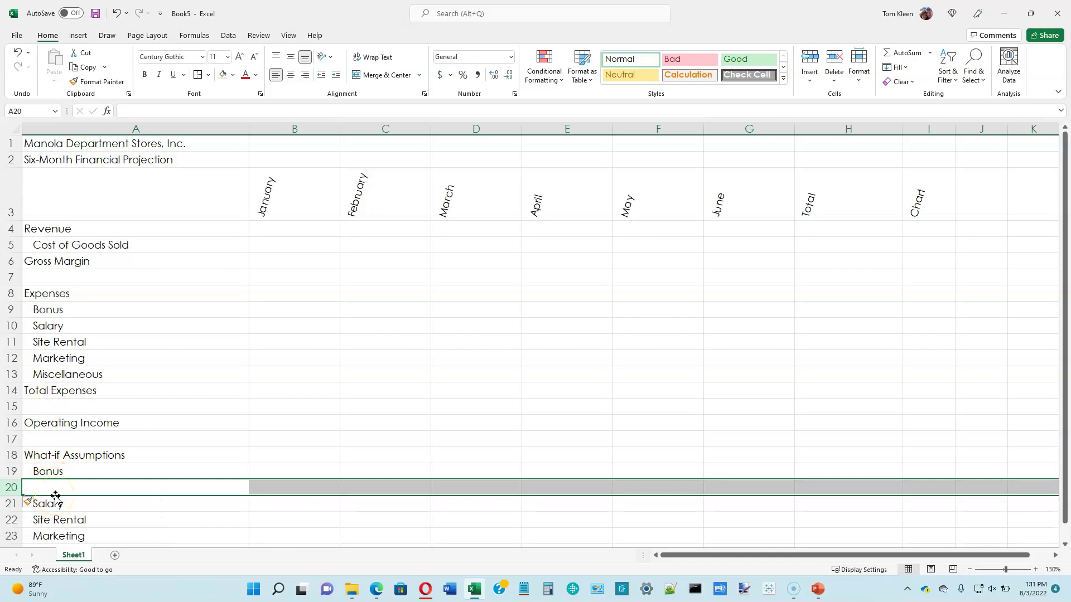
left_click(52, 487)
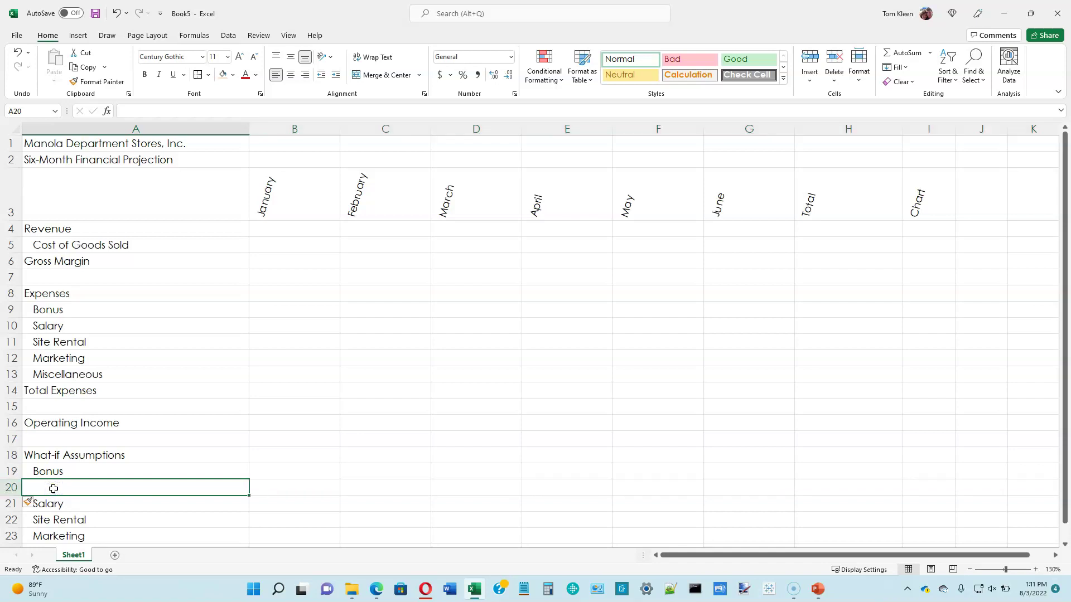
type("Sales Revenue for Bonus")
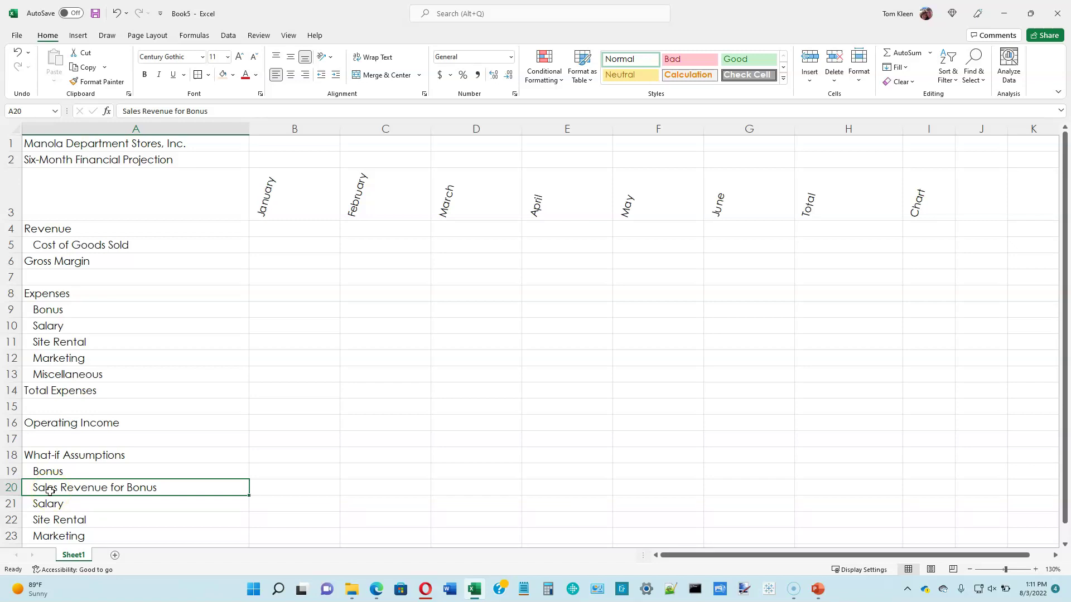
Insert a row above Bonus formatted same as below, and label A19 'Margin'.
right_click(14, 474)
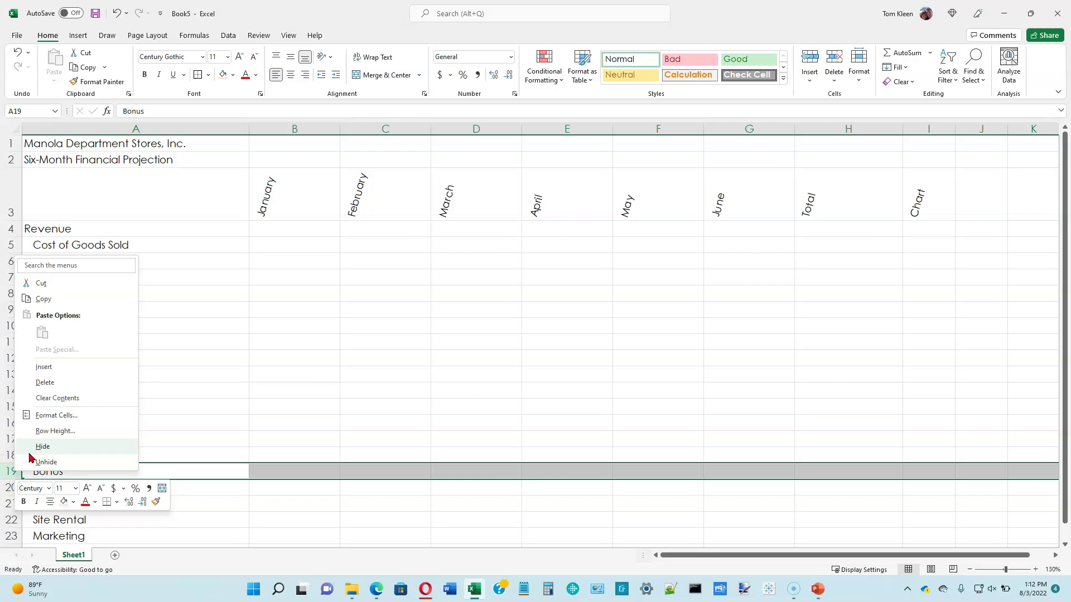
left_click(45, 367)
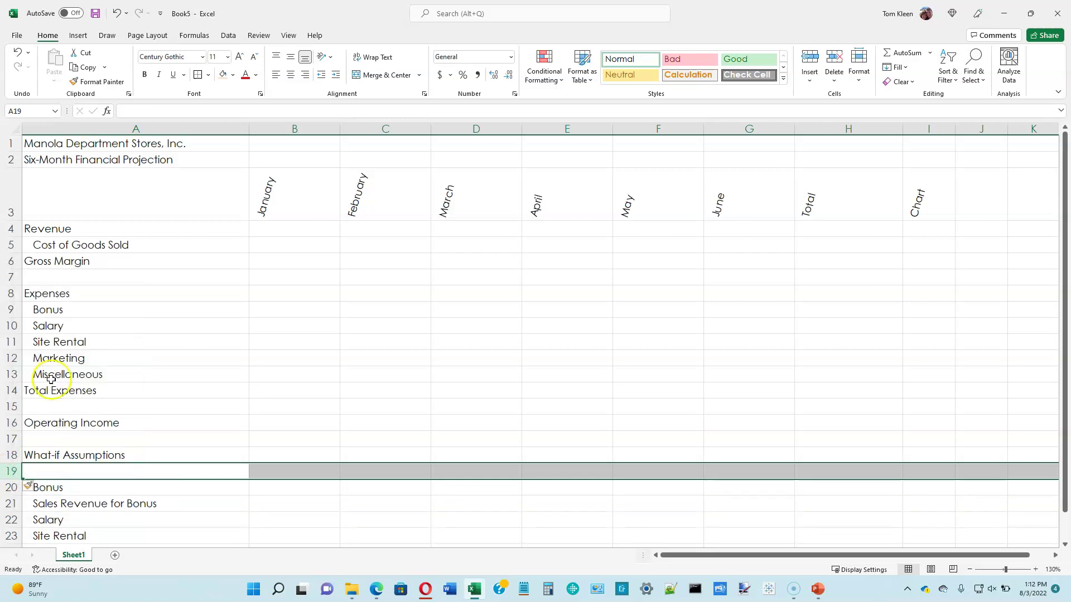
left_click(38, 488)
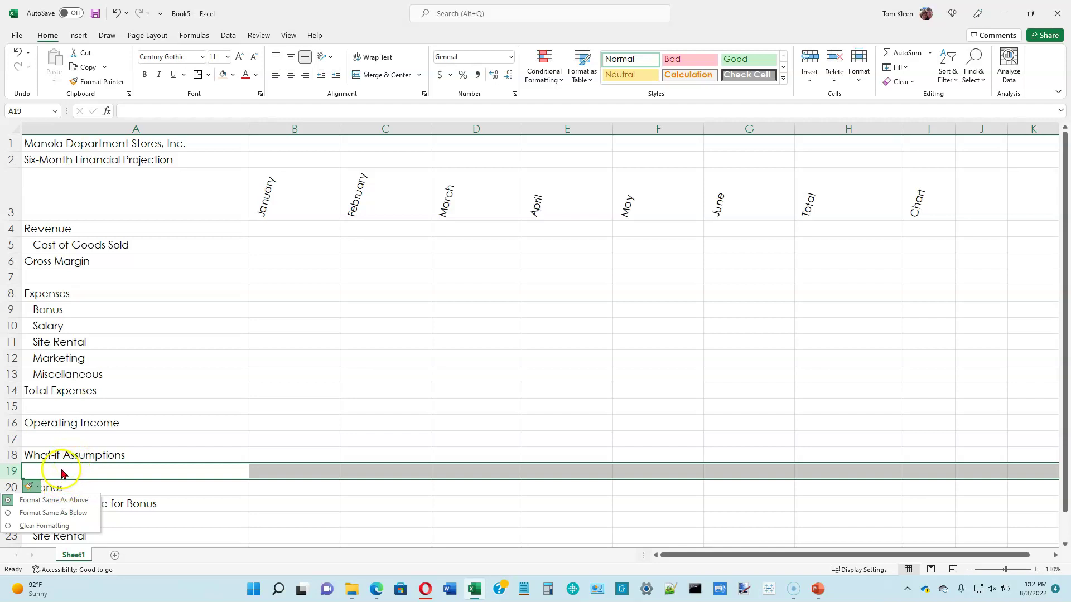
left_click(41, 518)
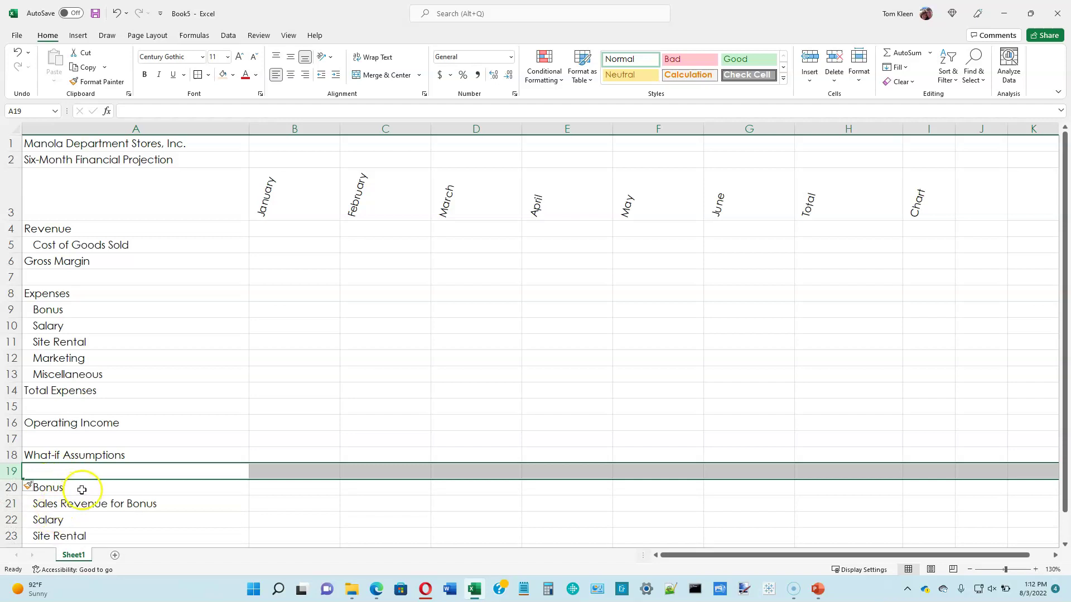
left_click(99, 471)
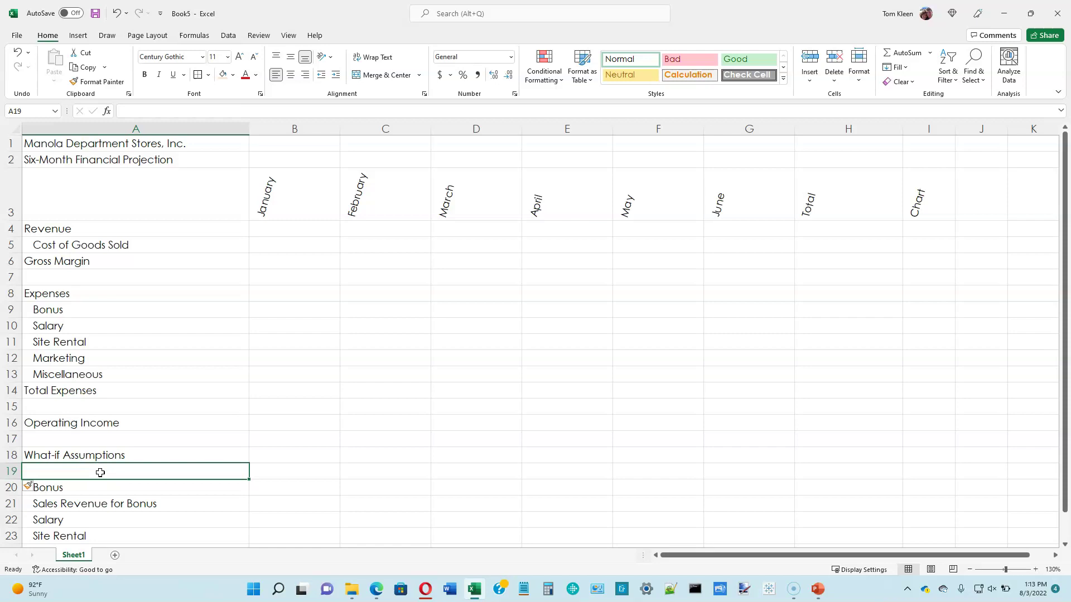
type("Margin")
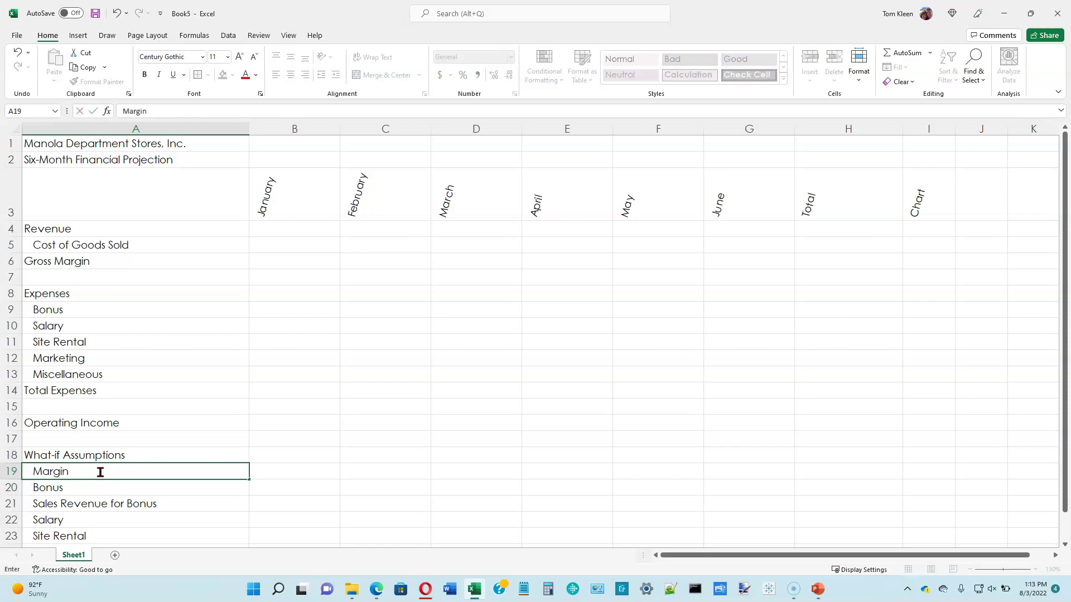
key("Return")
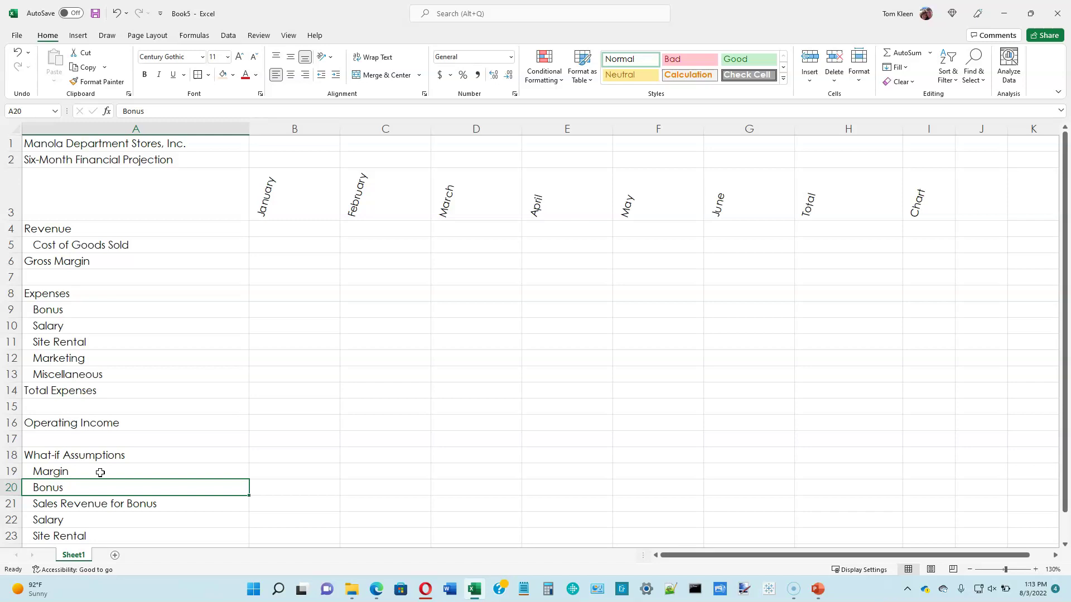
Use Save As to store the workbook on the Desktop with file name SC_EX_3_Manola.
left_click(18, 37)
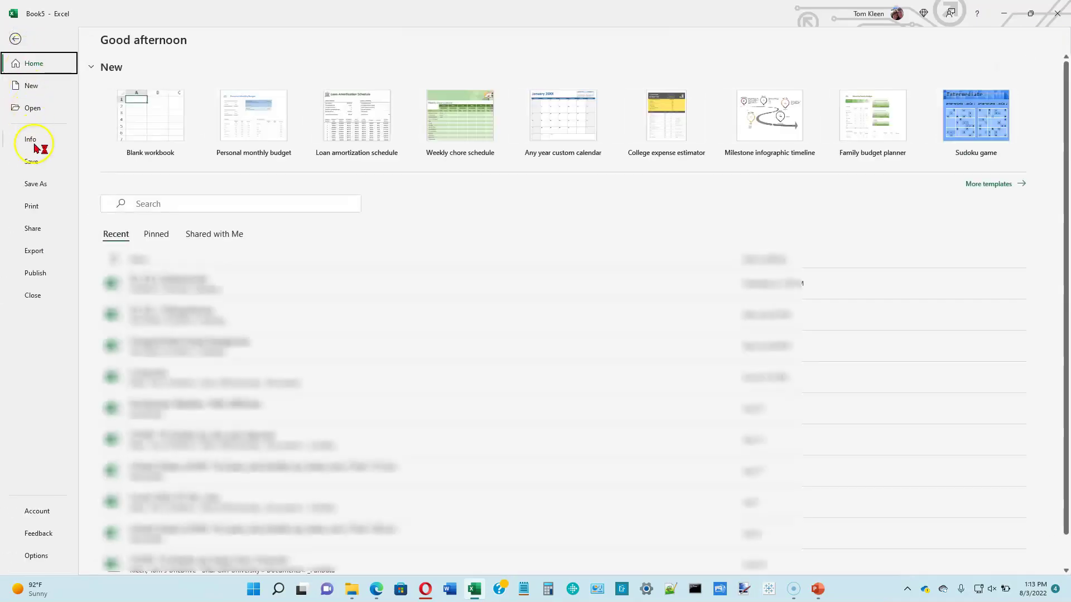
left_click(37, 184)
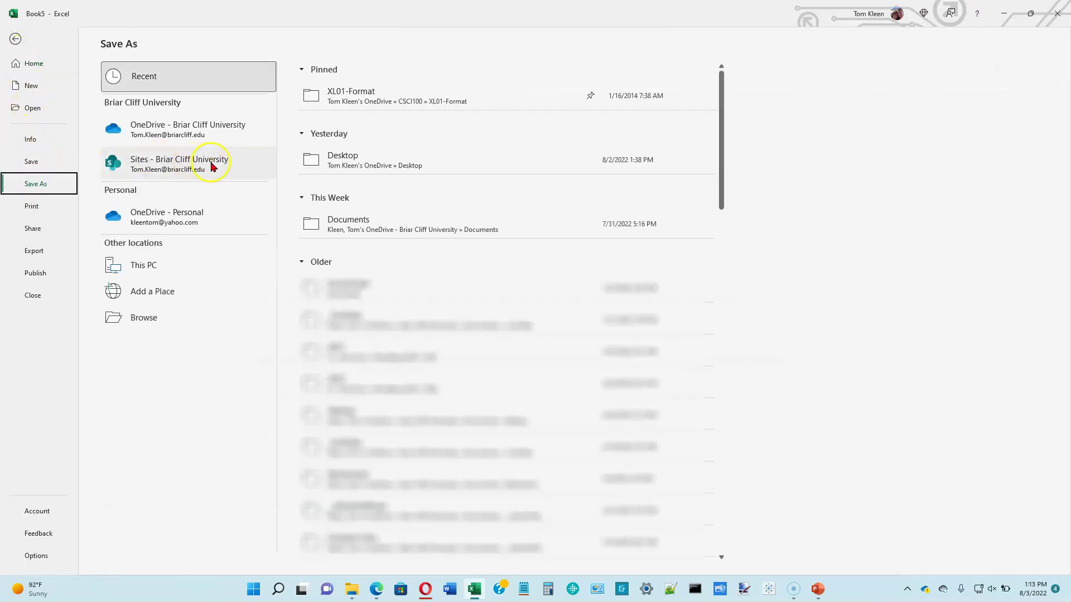
left_click(162, 315)
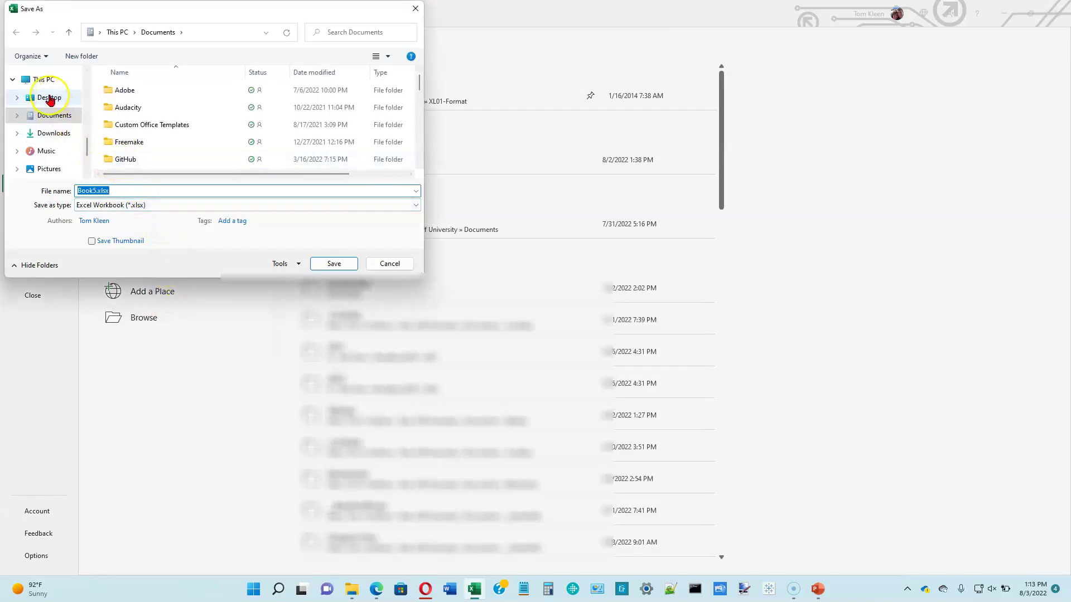
left_click(49, 98)
left_click(141, 193)
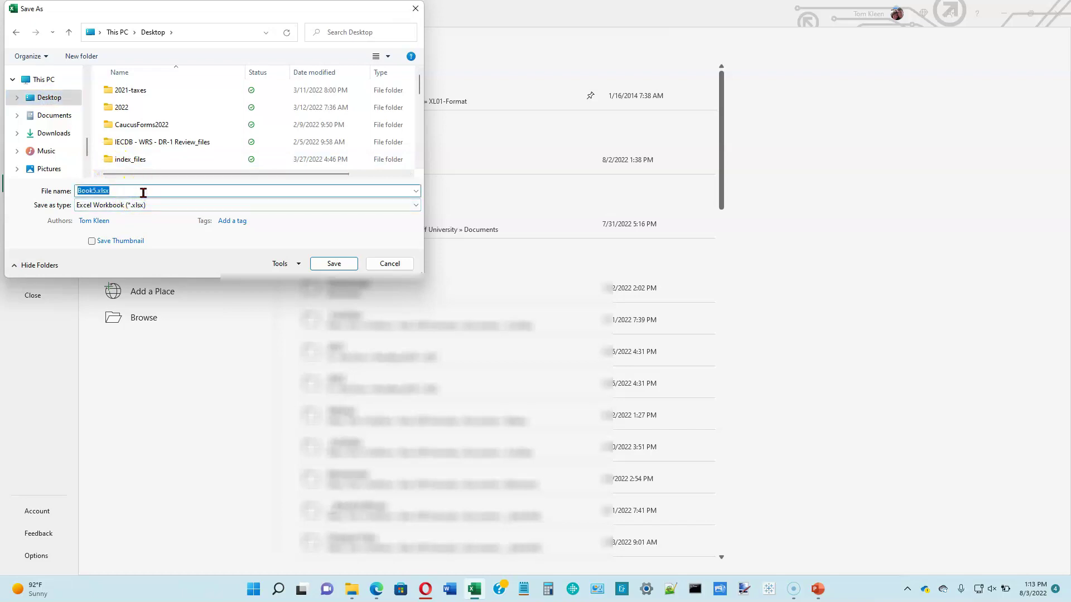
type("SC_EX")
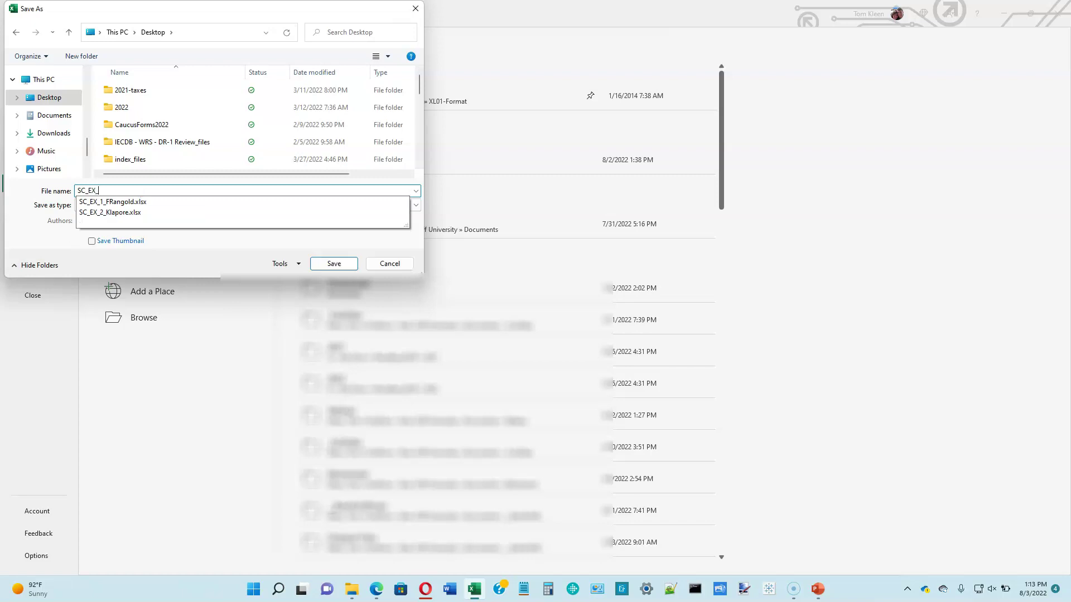
type("_3_Manola")
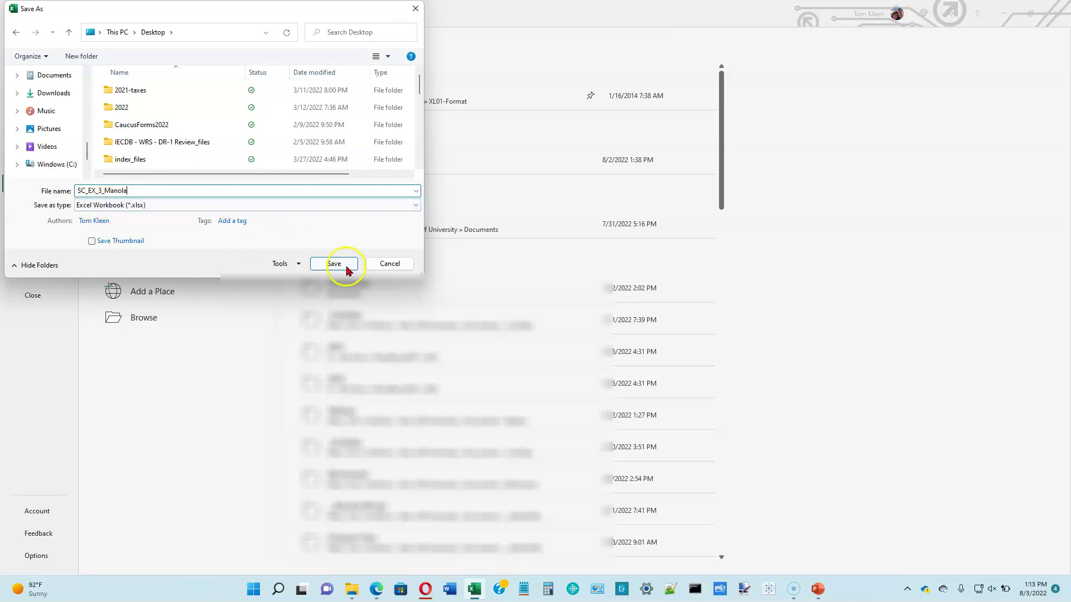
left_click(340, 265)
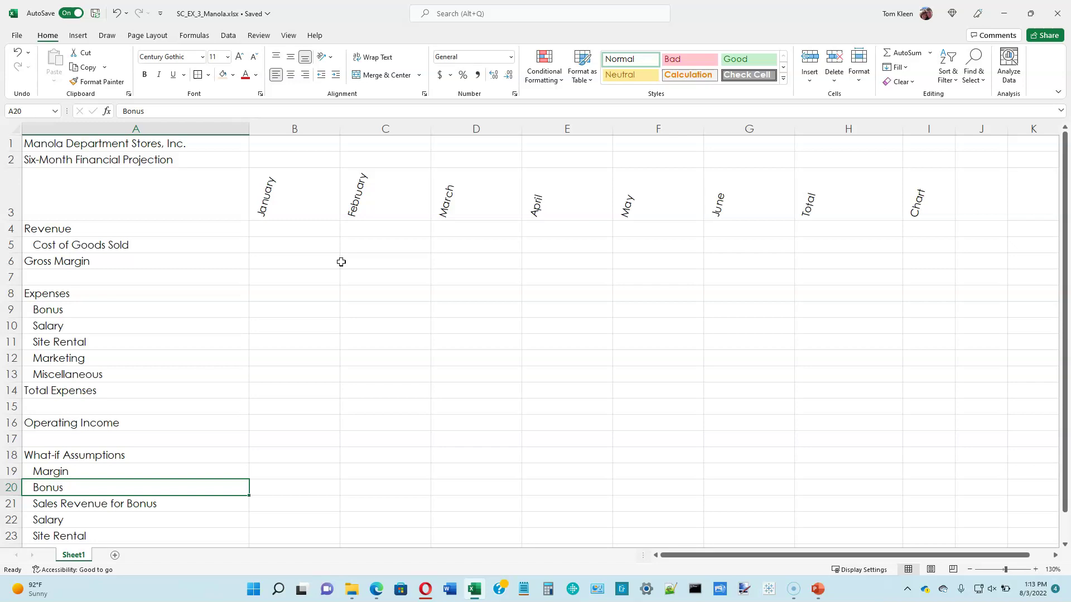
Check the column B and row 4 header options, then select cell B4 for January revenue.
left_click(306, 130)
right_click(307, 132)
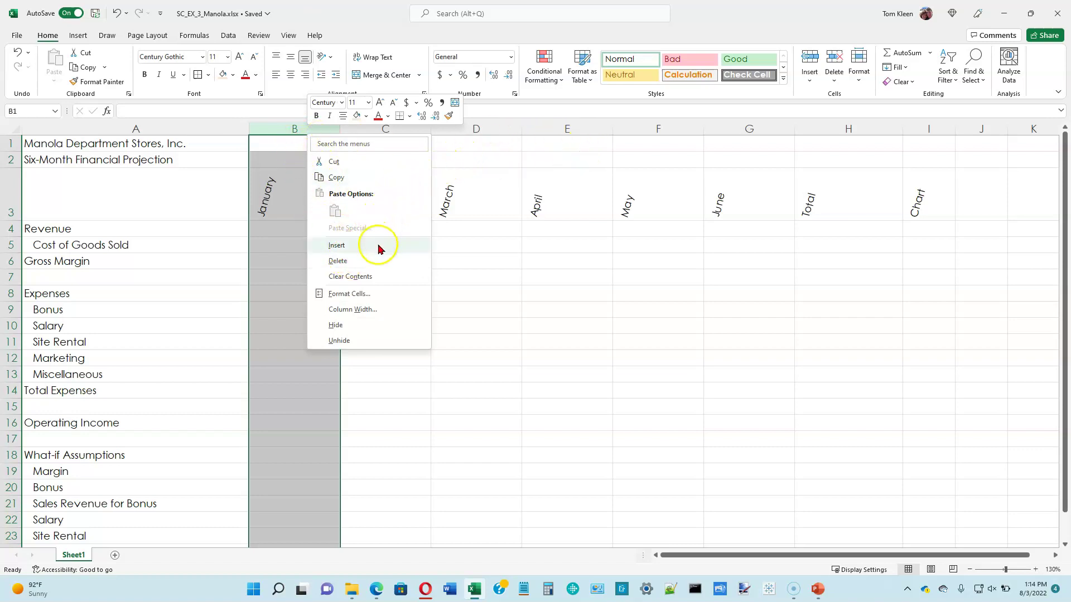
left_click(11, 229)
left_click(11, 229)
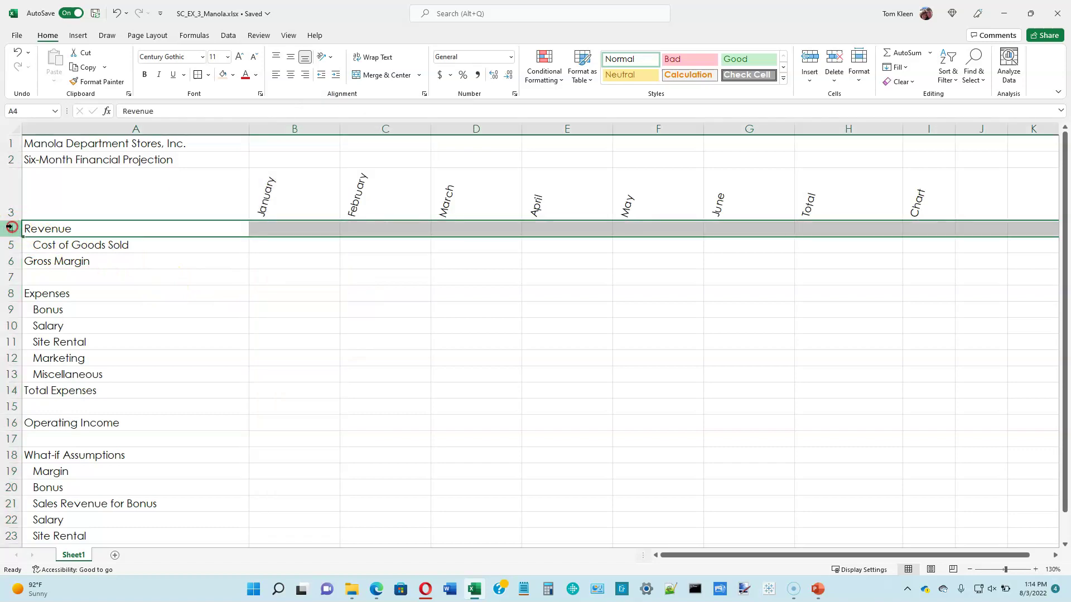
right_click(13, 230)
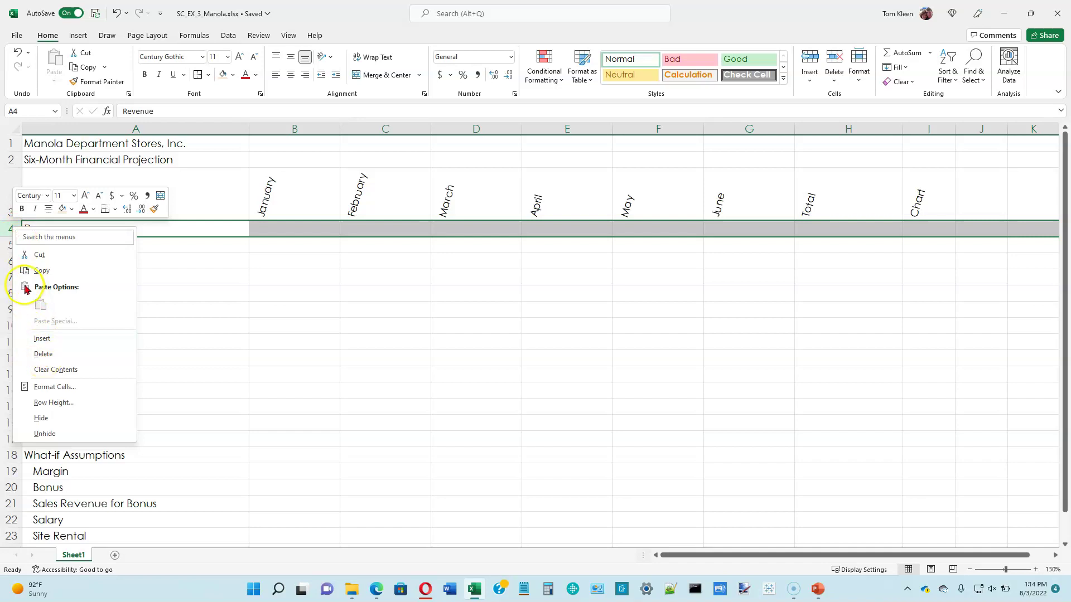
key("Escape")
left_click(294, 229)
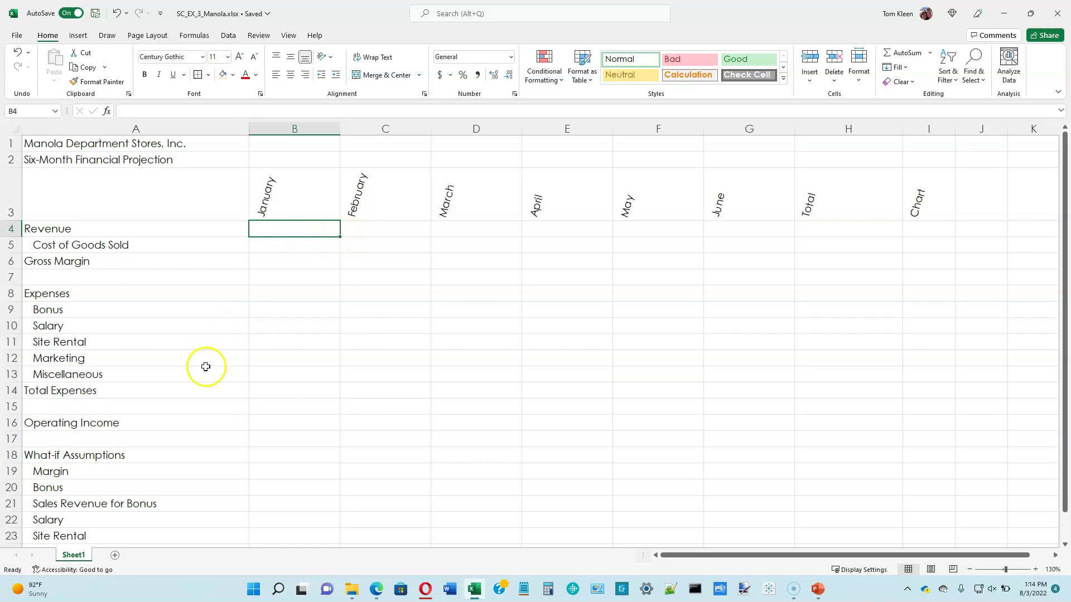
Enter 81.25% Margin, 5,000.00 Bonus and 1,250,000.00 Sales Revenue for Bonus in B19:B21.
left_click(160, 474)
left_click(284, 473)
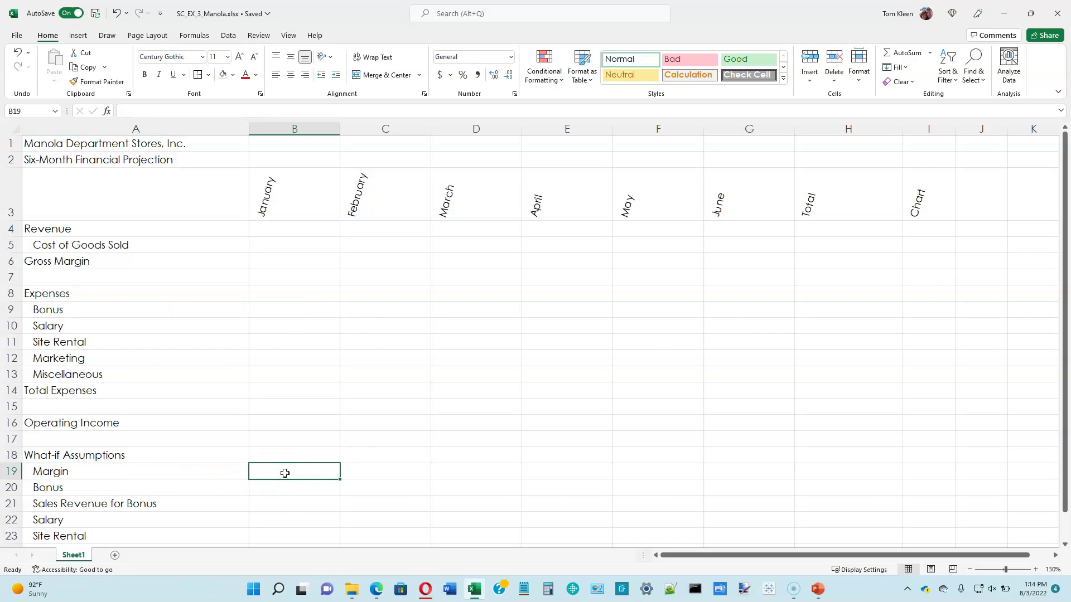
type("81.25%")
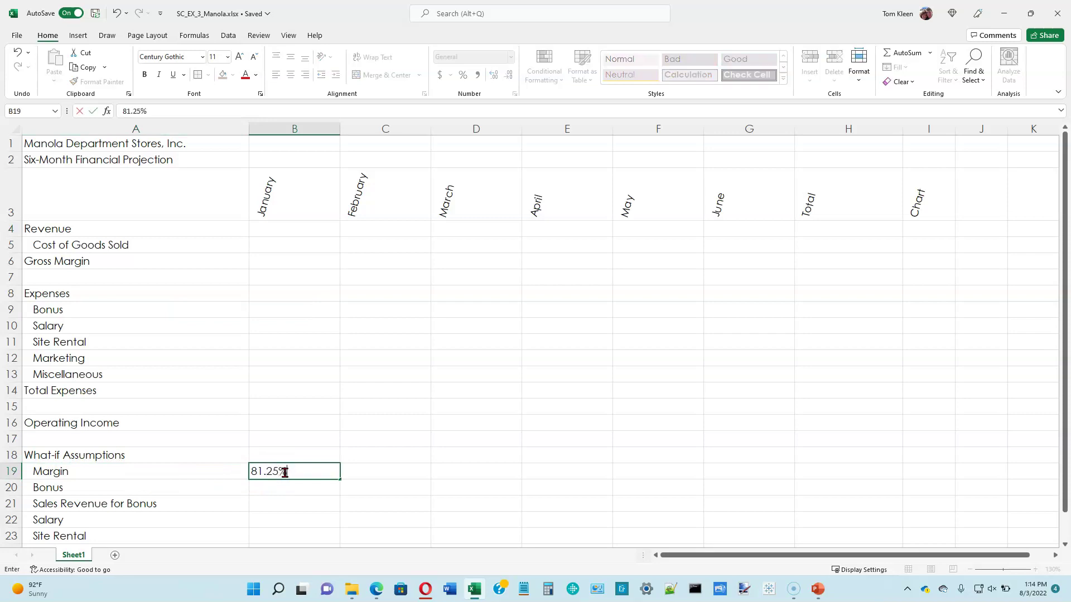
key("Return")
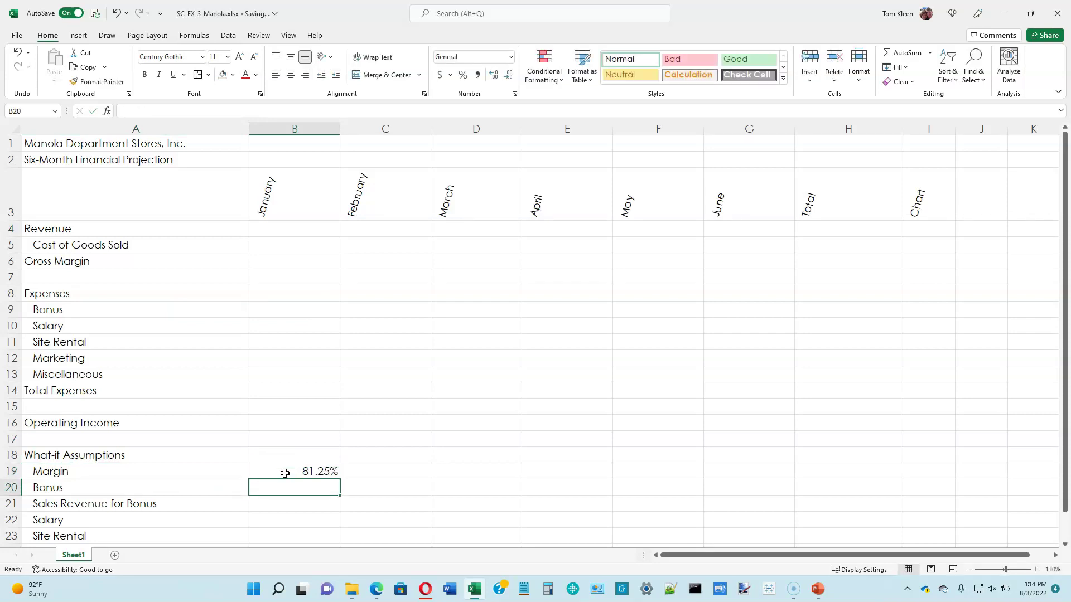
type("5,")
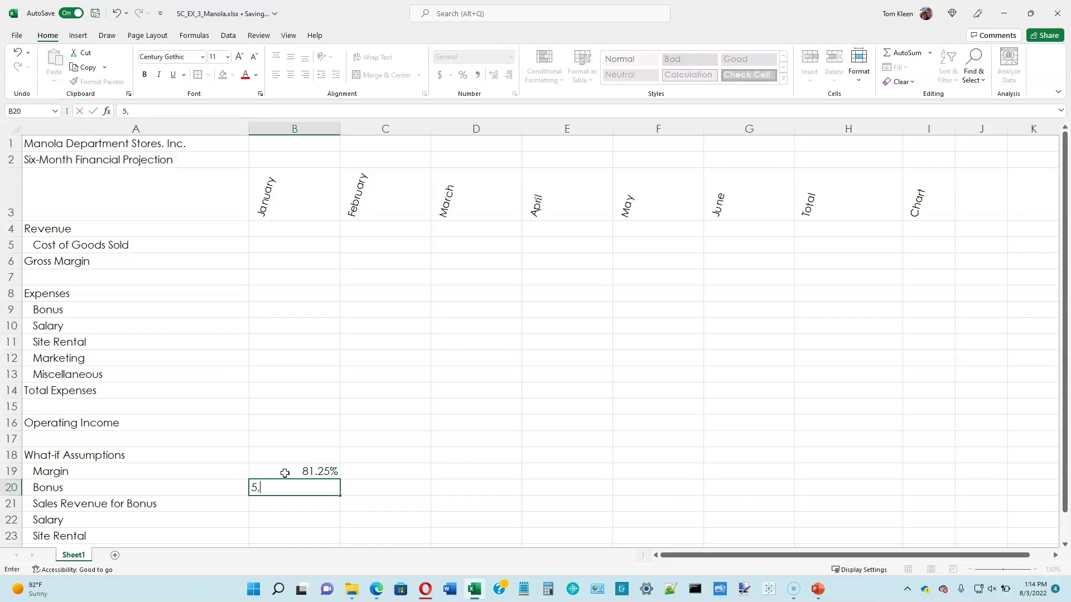
type("000.00")
key("Return")
type("1,250,000.00")
key("Return")
Enter 20.00%, 10.00%, 3.50% and 5.00% for Salary through Miscellaneous in B22:B25.
type("20.00%")
key("Return")
type("10.00%")
key("Return")
type("3.50%")
key("Return")
type("5.00%")
key("Return")
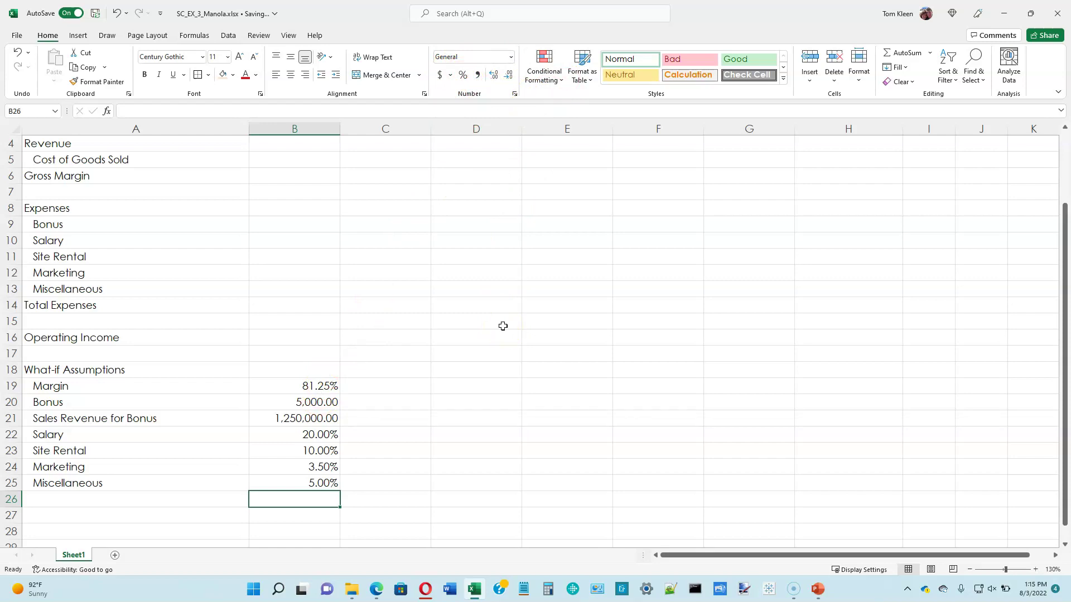
Enter January–March revenue of 1,470,500, 1,405,000 and 1,186,600 in B4:D4.
left_click(49, 37)
scroll(300, 187, "up", 1)
left_click(294, 228)
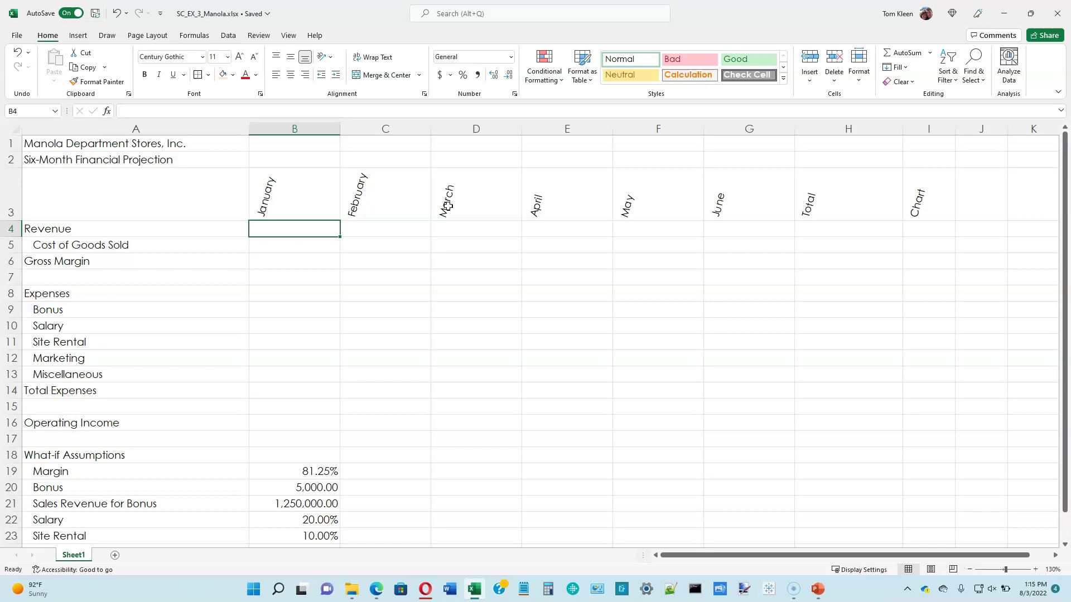
type("1,470,500")
key("Tab")
type("1,405,000")
key("Tab")
type("1,186,600")
key("Tab")
Enter April–June revenue of 1,498,000, 1,102,900 and 1,145,300 in E4:G4.
type("1,498,000.")
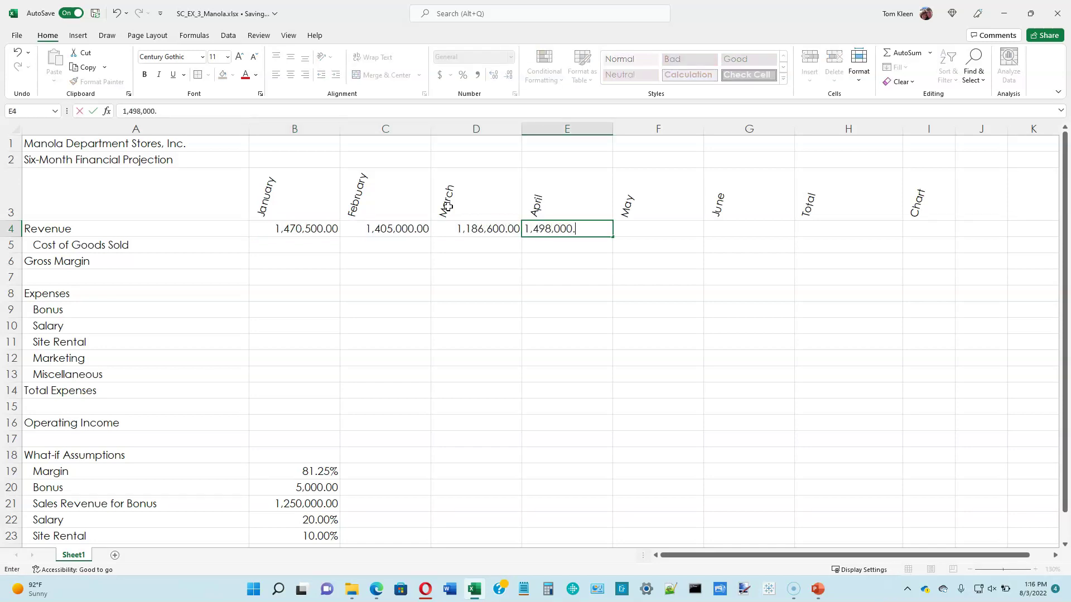
key("Tab")
type("1,102,900")
key("Tab")
type("1,145,300")
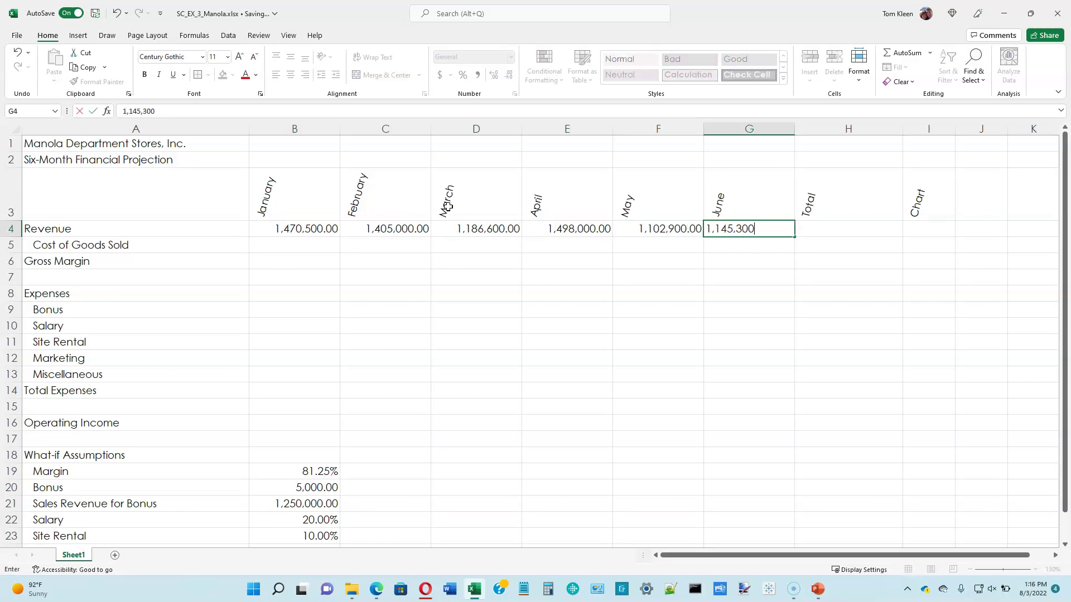
key("Return")
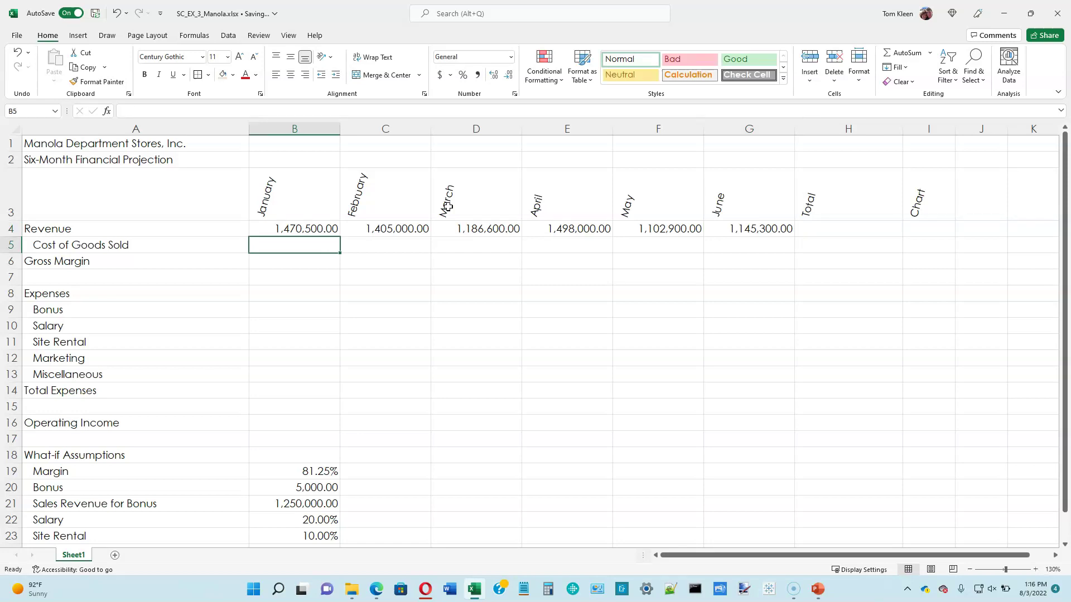
left_click(828, 229)
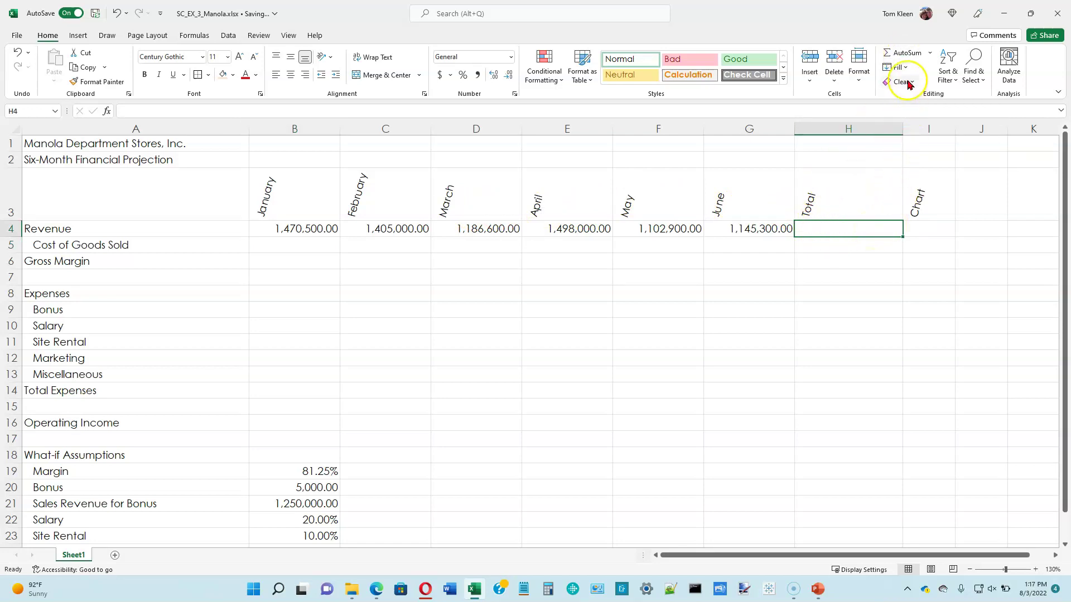
AutoSum B4:G4 into H4, giving a revenue total of 7,808,300.00.
left_click(906, 53)
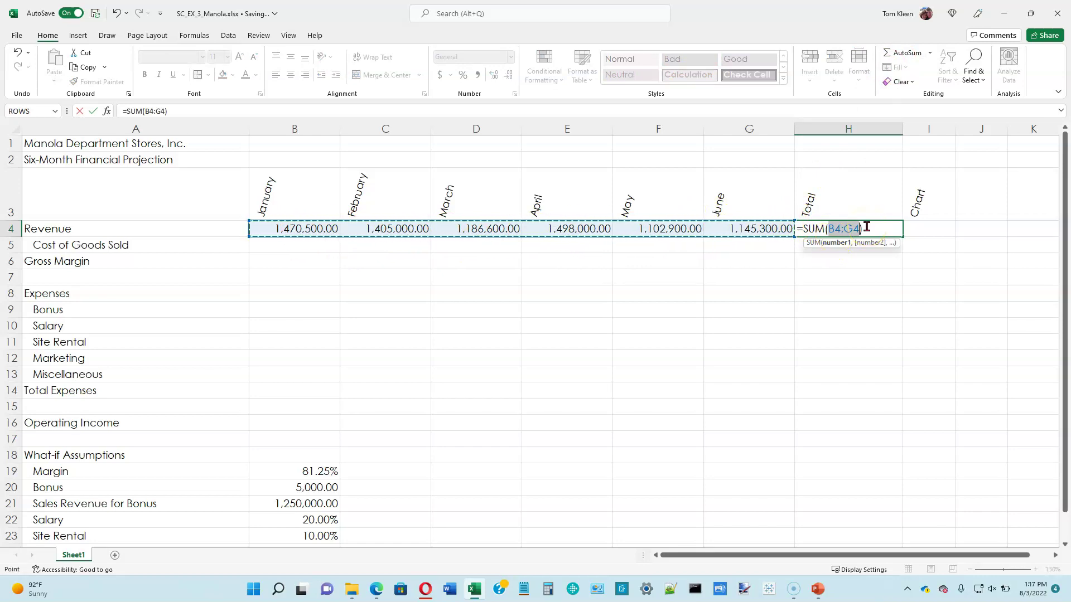
key("Return")
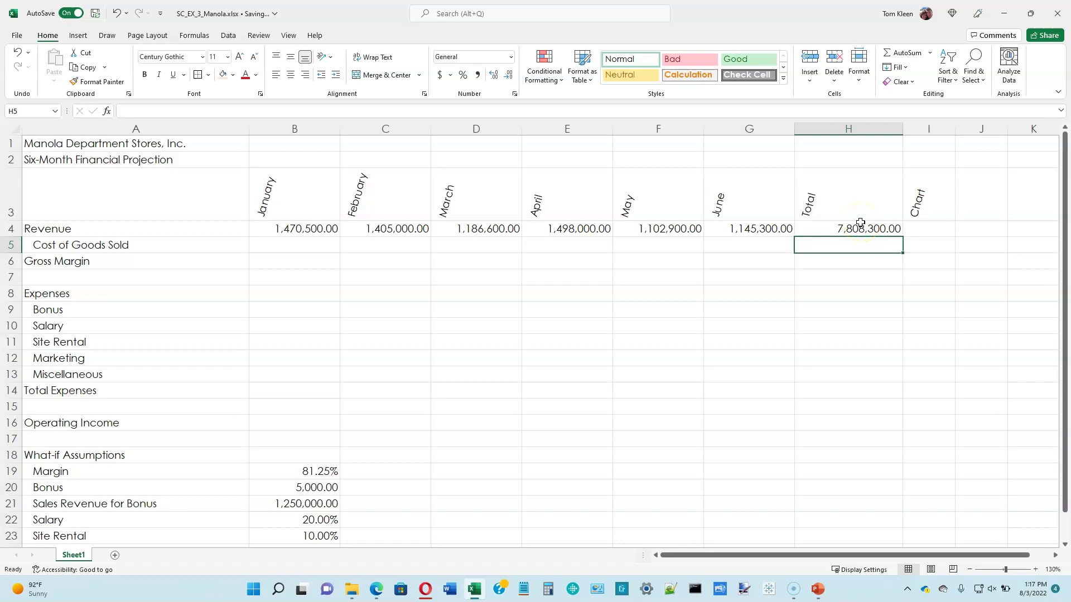
Insert a =NOW() formula in H1 from the Date & Time function list.
left_click(833, 143)
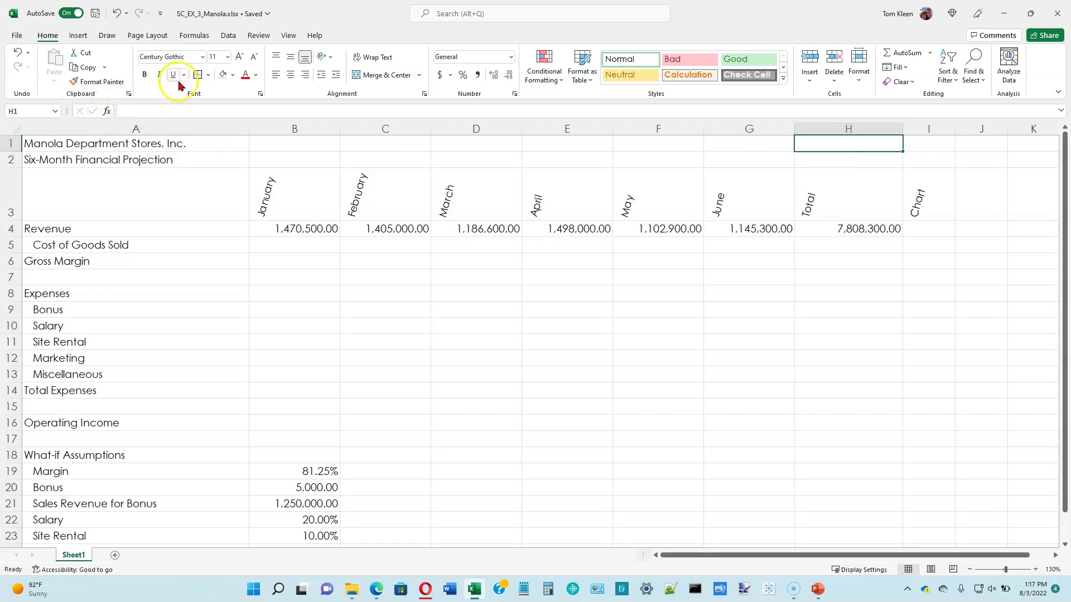
left_click(199, 38)
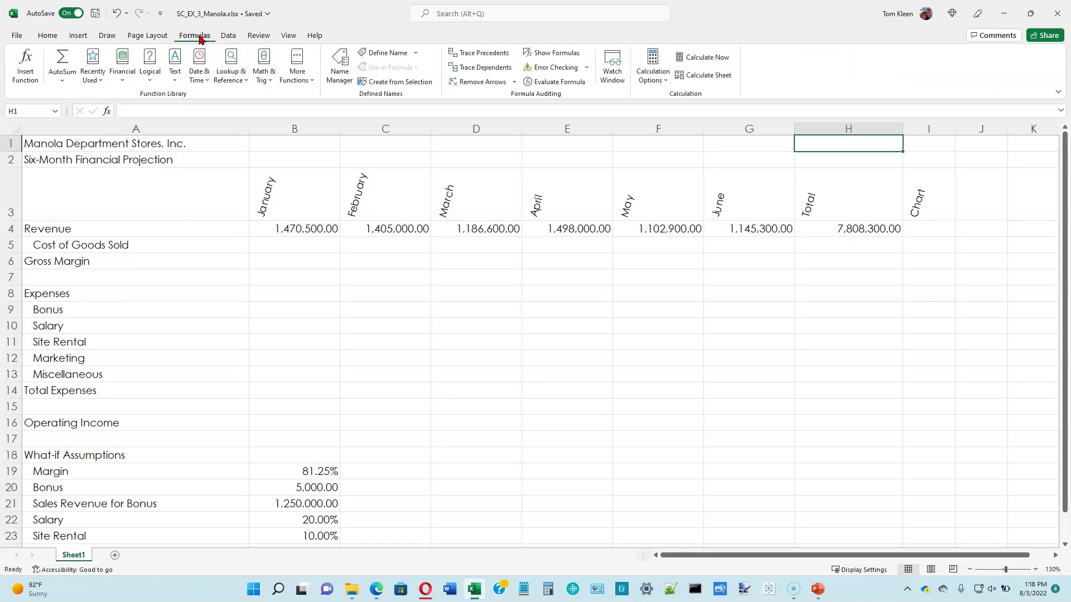
left_click(202, 78)
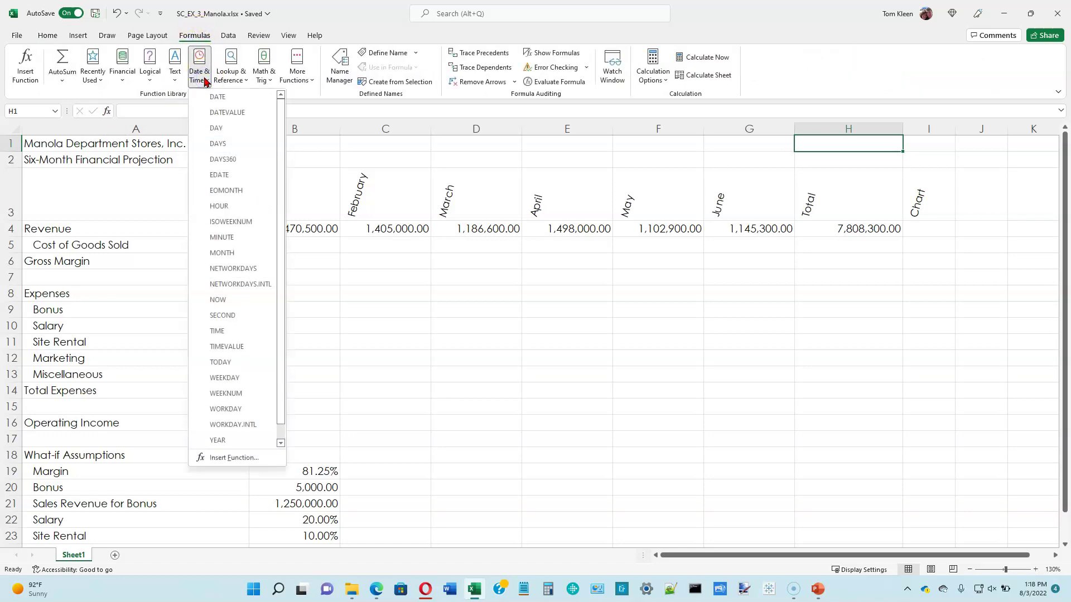
left_click(229, 302)
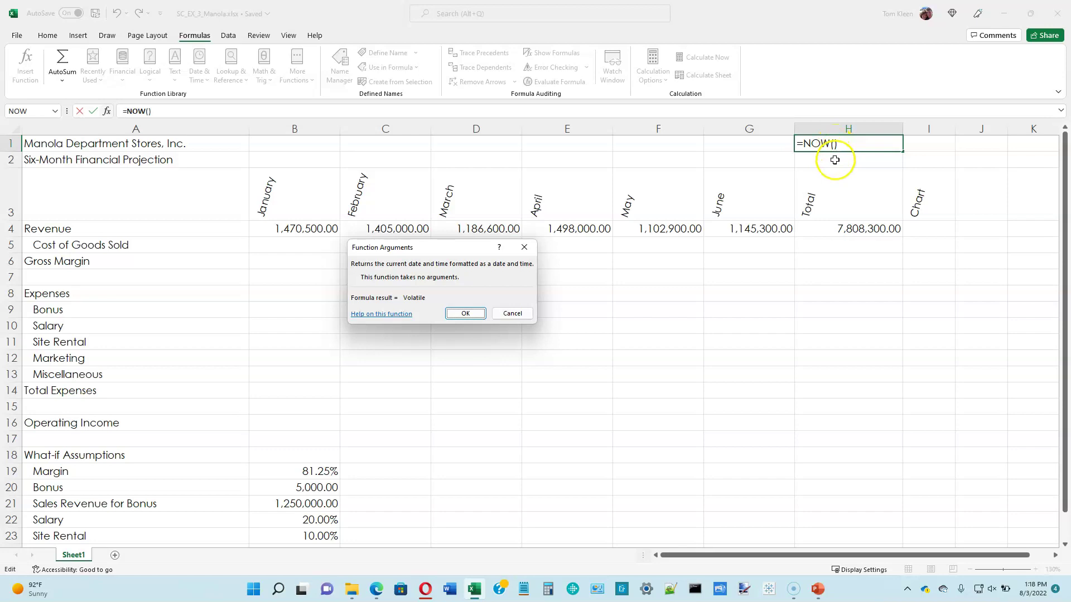
left_click(465, 314)
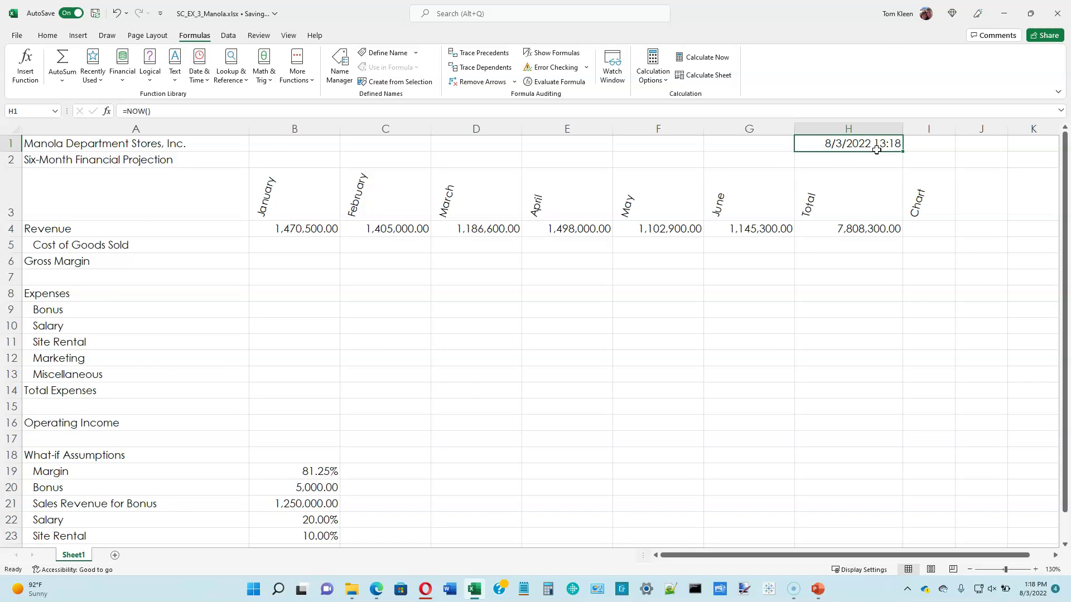
Format H1 with the 2012-03-14 date type so it reads 2022-08-03 without time.
right_click(850, 146)
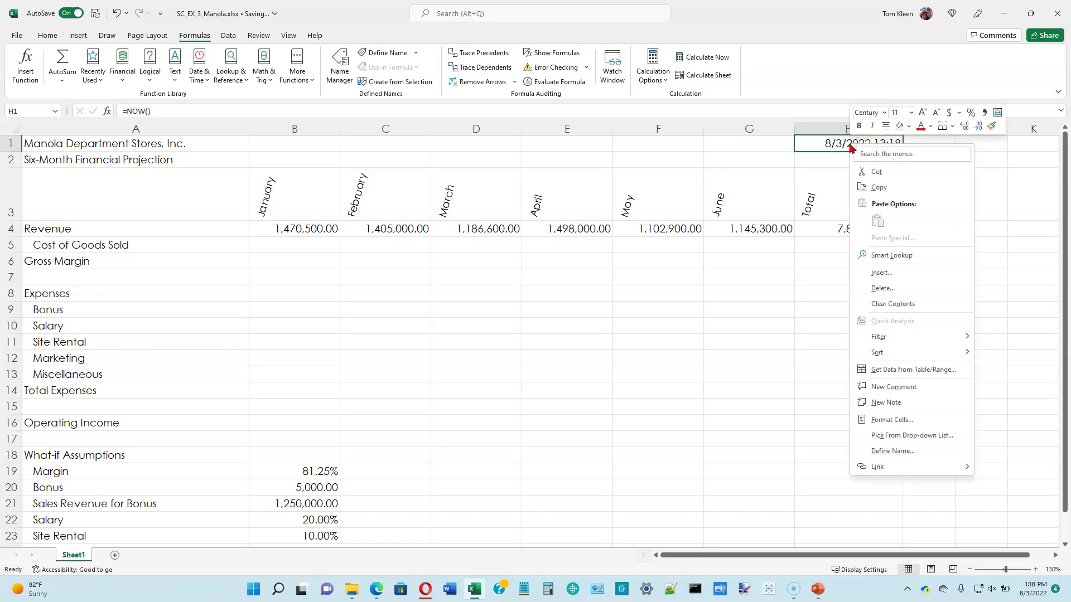
left_click(906, 422)
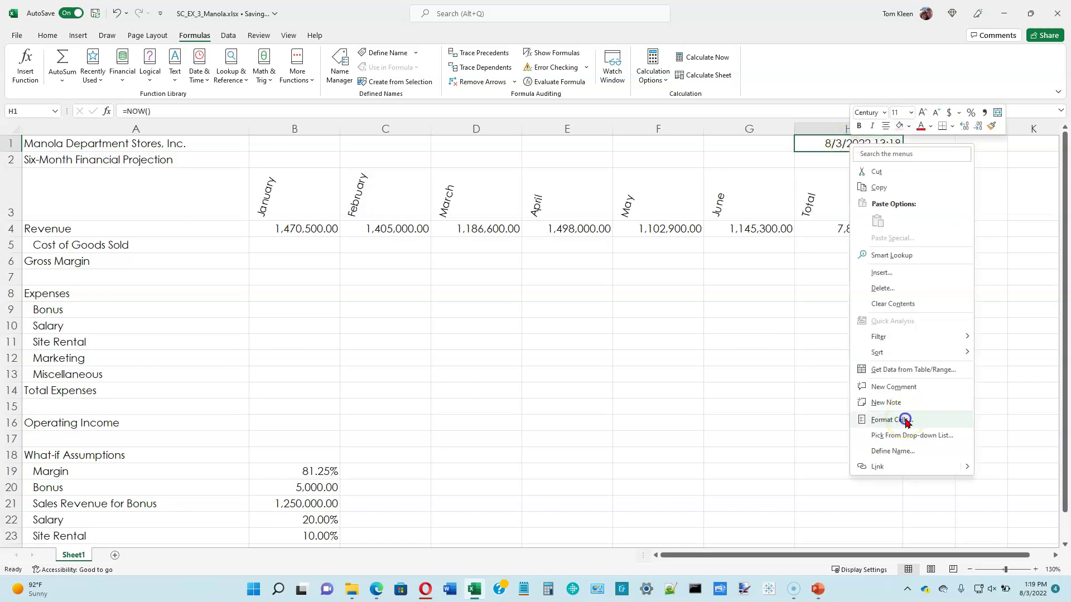
left_click(780, 304)
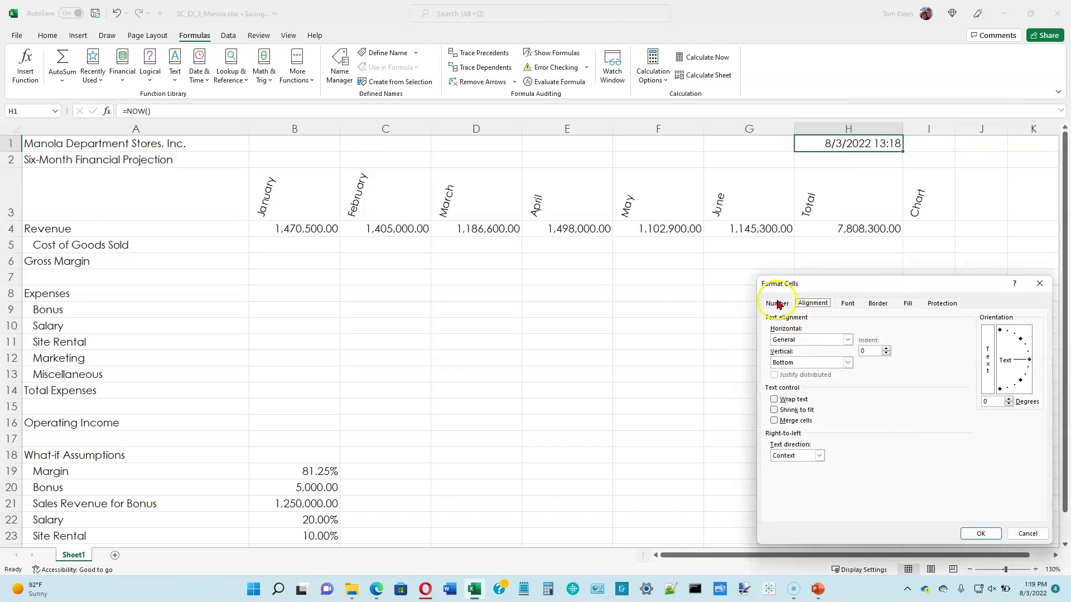
left_click(778, 303)
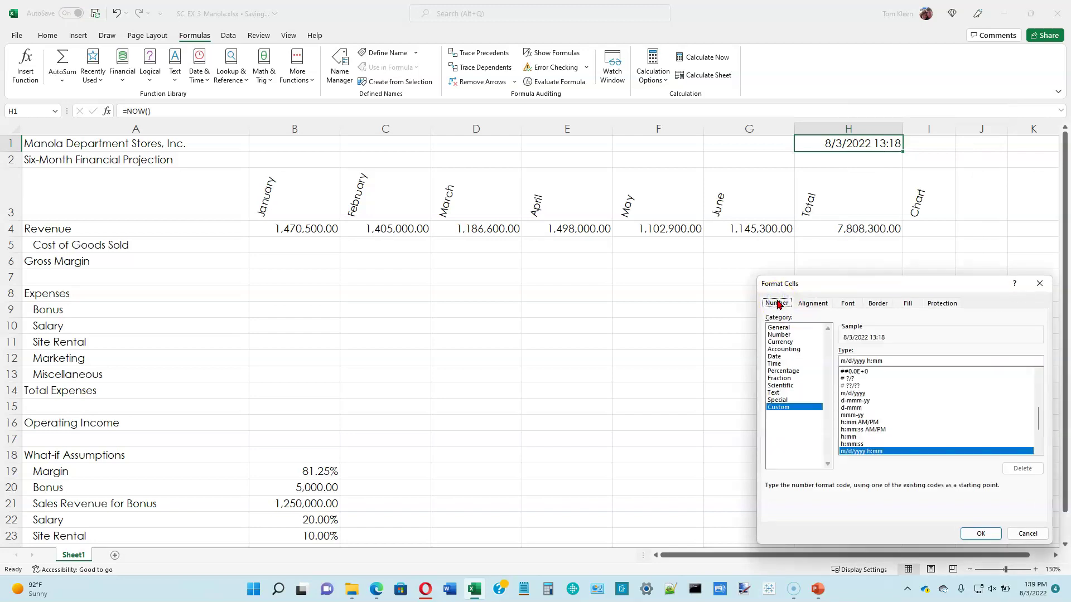
left_click(781, 357)
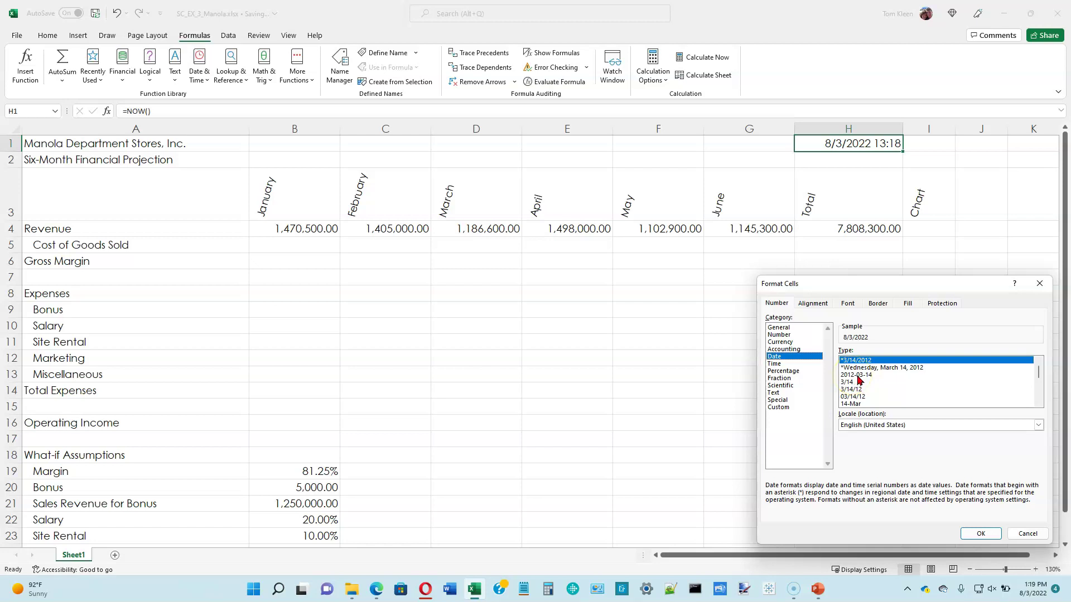
left_click(858, 376)
left_click(990, 533)
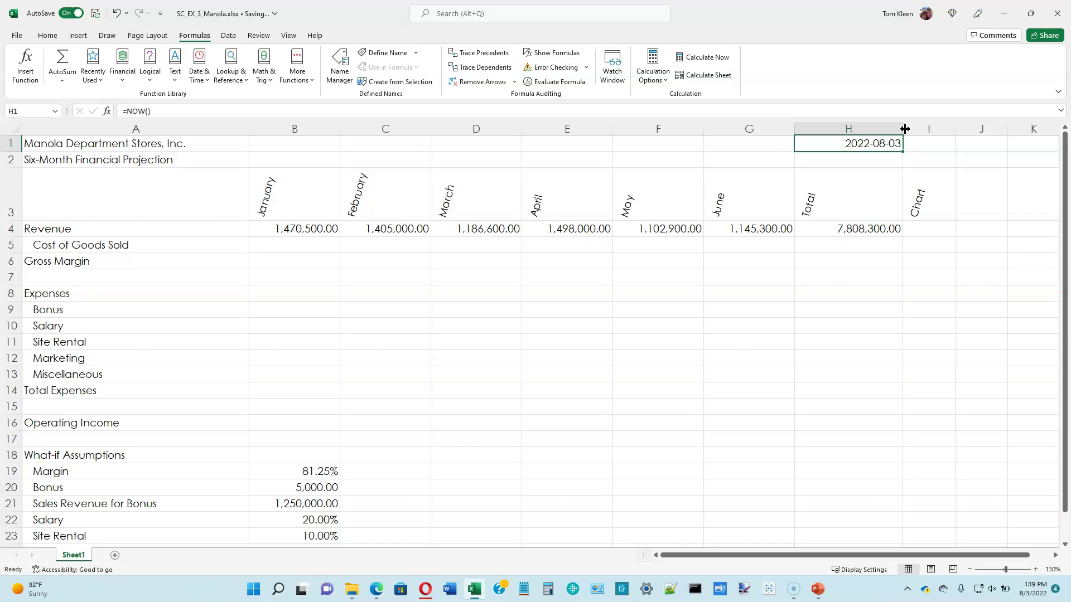
AutoFit column H so 2022-08-03 and the 7,808,300.00 total stay fully visible.
double_click(905, 129)
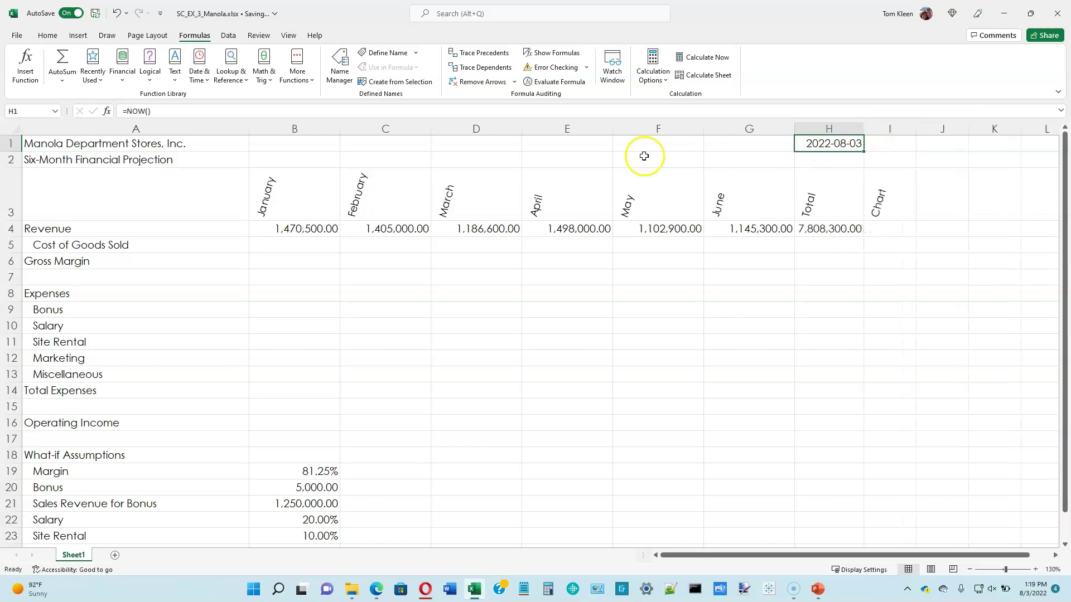